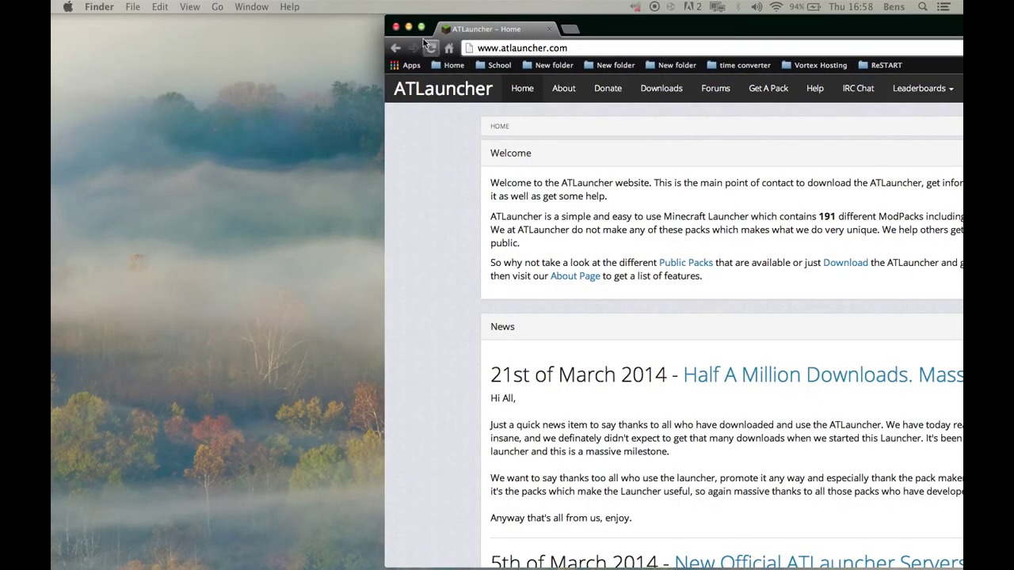
Step: Enlarge the browser window and look through the welcome text and news posts on the ATLauncher home page
click(422, 28)
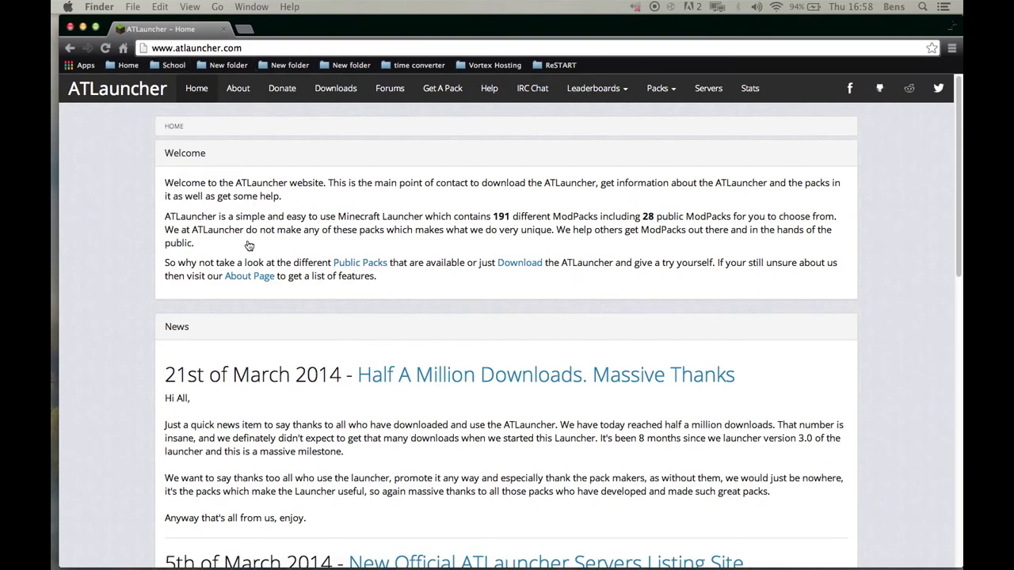
scroll(331, 214, down, 6)
scroll(331, 218, down, 3)
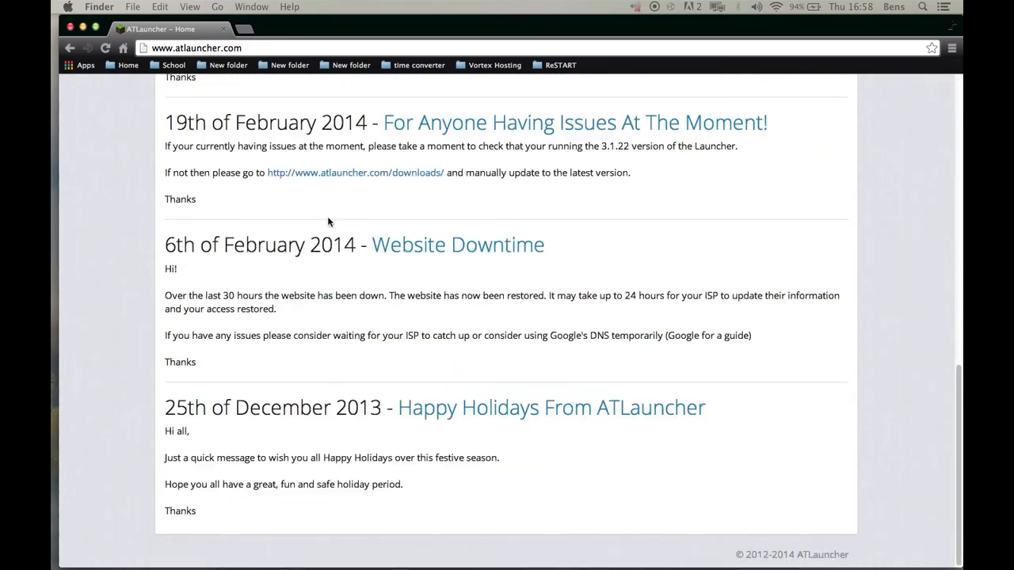
scroll(332, 226, up, 15)
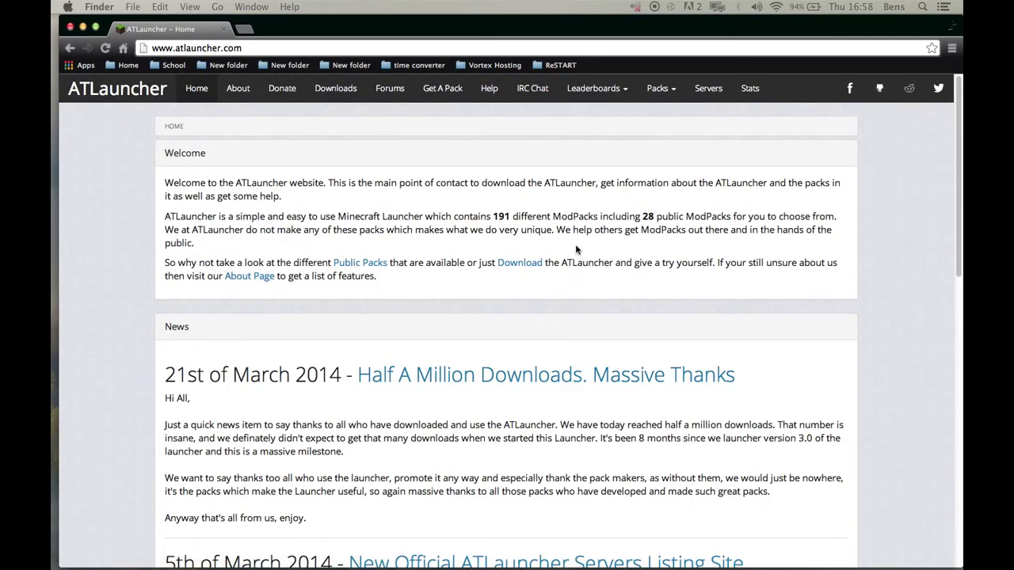
scroll(575, 249, down, 10)
scroll(575, 248, up, 10)
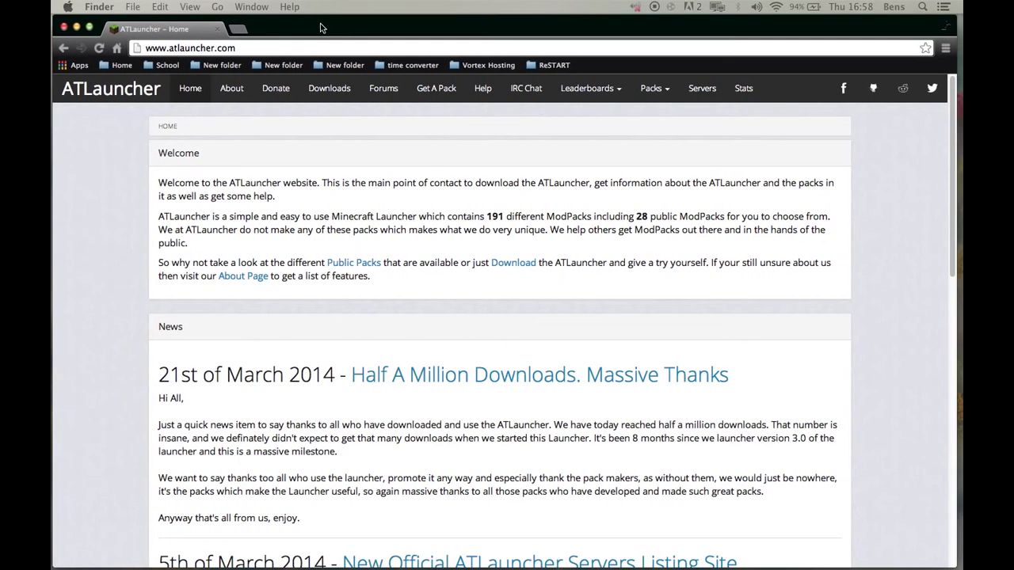
click(320, 28)
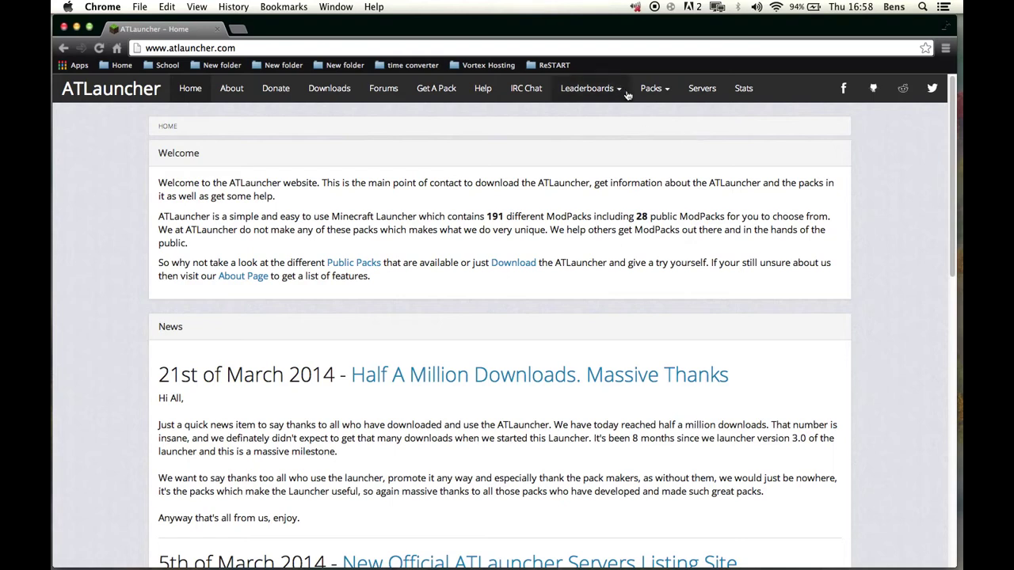
Step: Open the info page of the Sky Factory pack from the site's top five packs
click(673, 93)
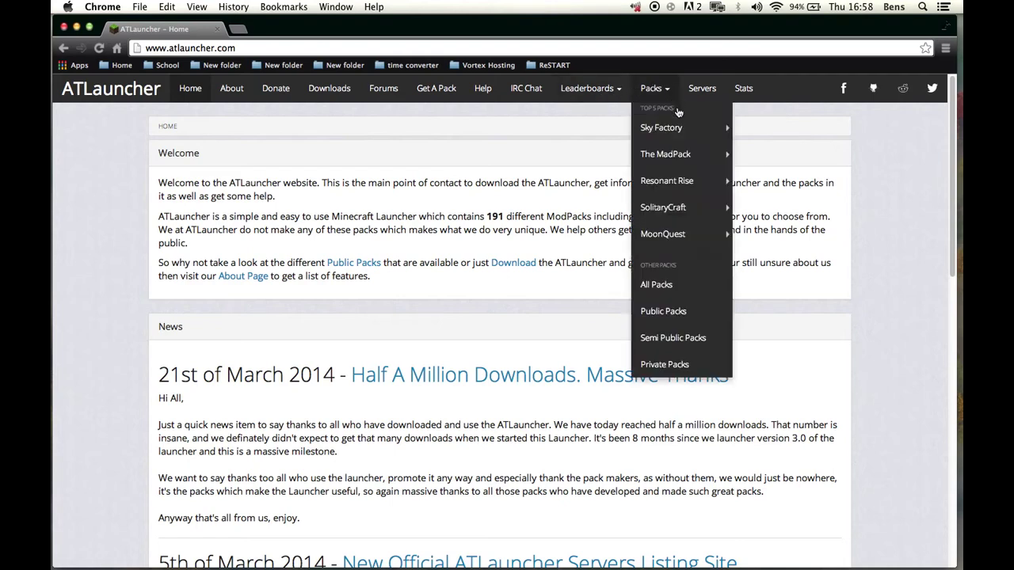
mouse_move(680, 141)
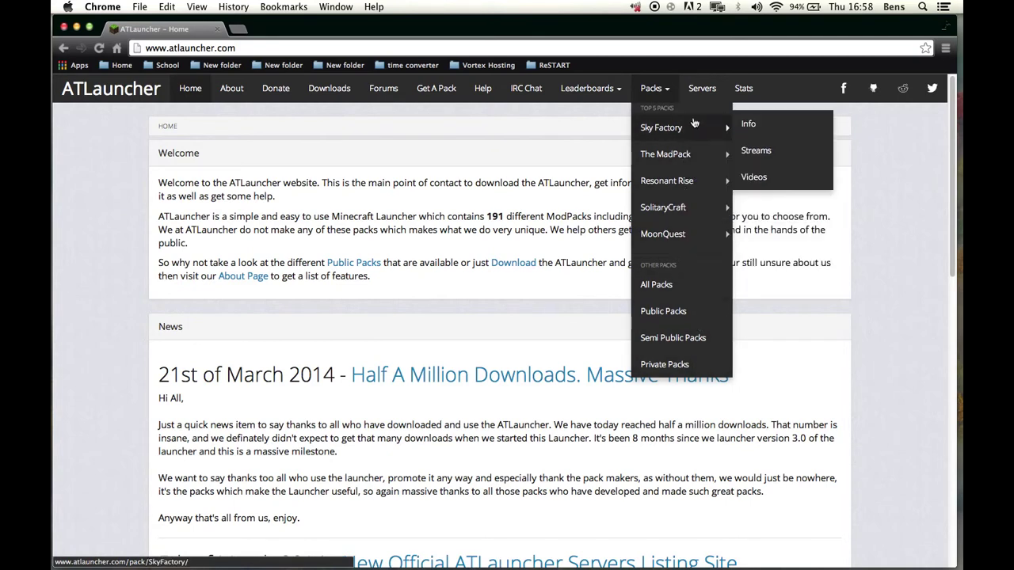
mouse_move(699, 218)
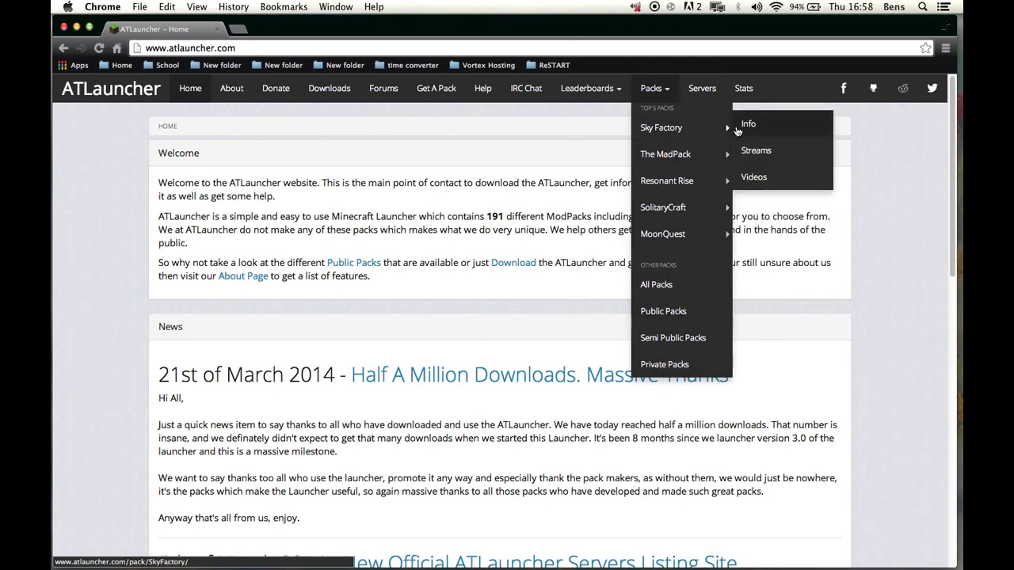
click(762, 130)
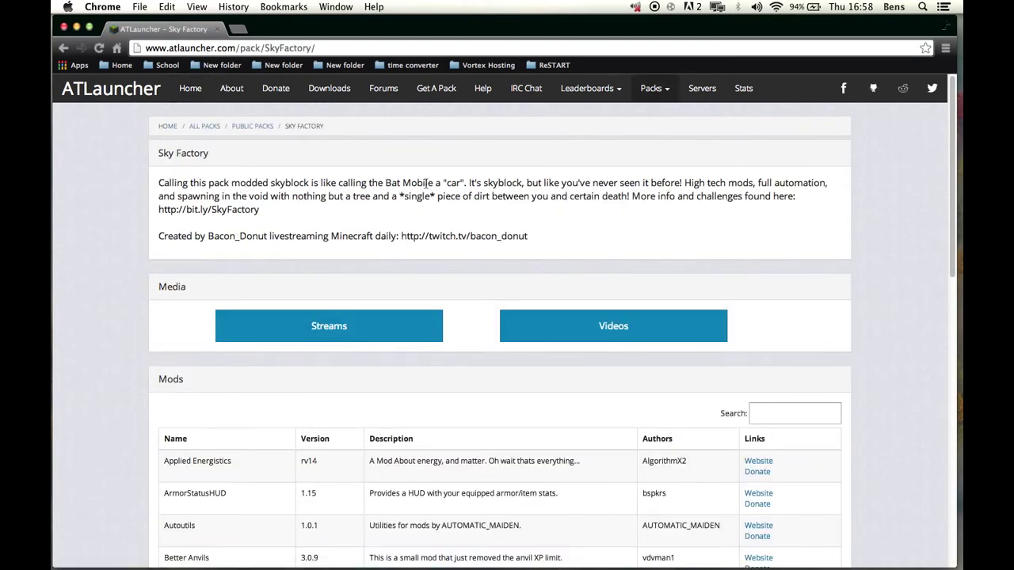
Step: Examine the Sky Factory page's description, creator link, media section, mods table and version 1.2 changelog
drag(538, 237, 399, 229)
click(551, 250)
scroll(563, 267, down, 2)
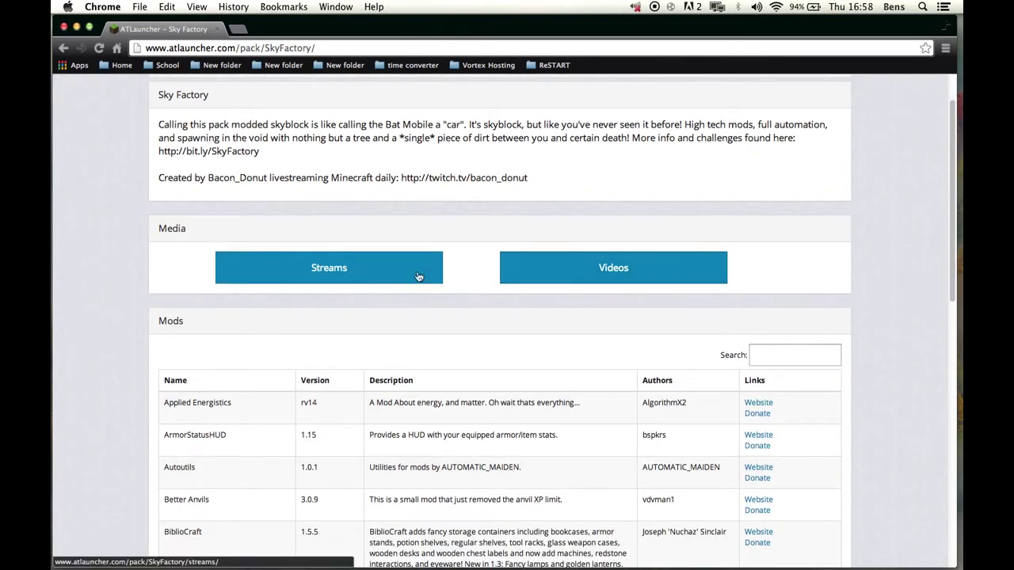
scroll(448, 274, down, 6)
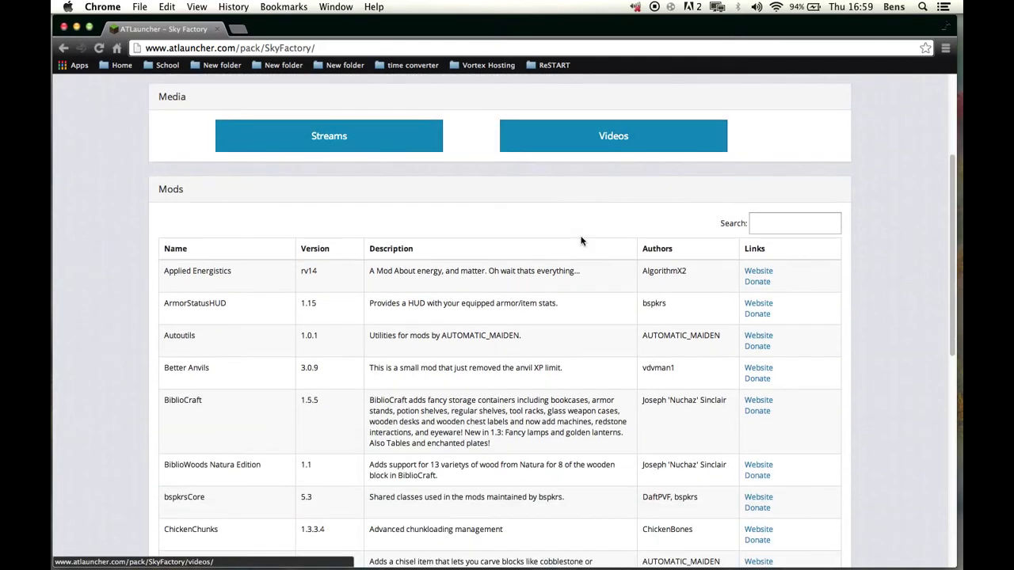
scroll(316, 293, down, 15)
scroll(333, 312, up, 3)
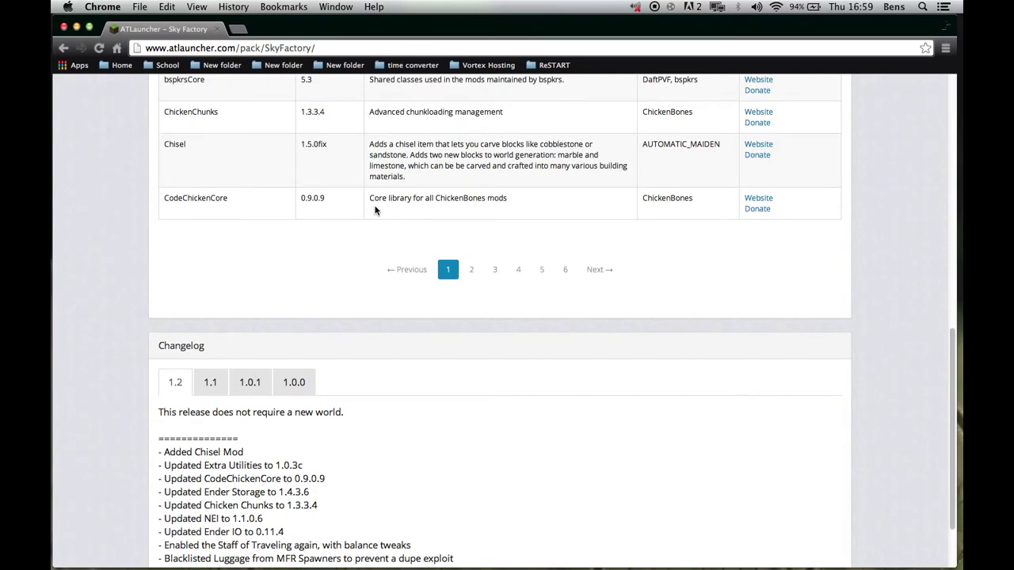
scroll(376, 209, down, 1)
scroll(378, 224, up, 7)
scroll(407, 210, down, 9)
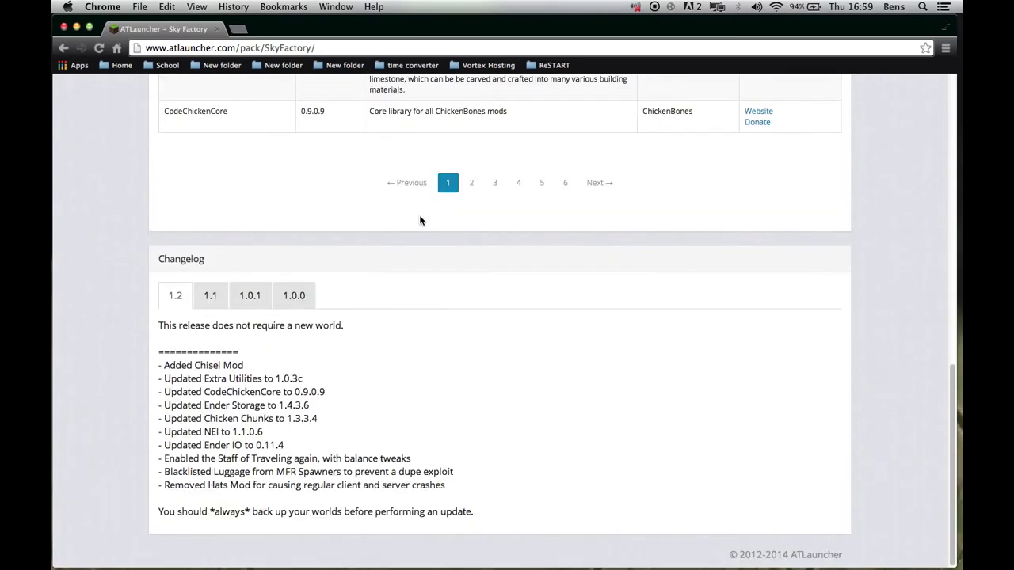
drag(200, 366, 494, 496)
click(515, 496)
scroll(513, 483, up, 15)
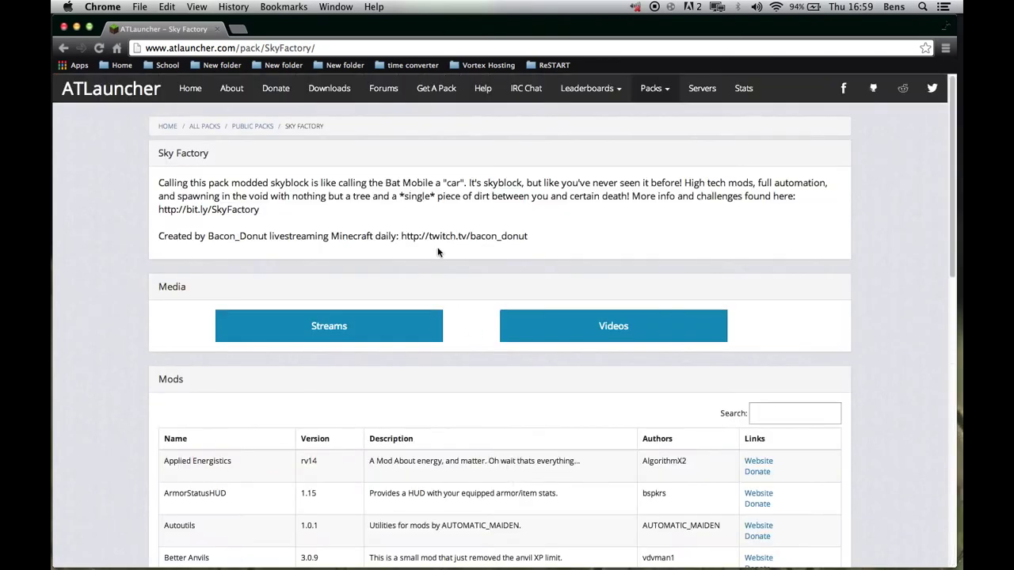
Step: Go to the site's Downloads page and read through the download and installation instructions
click(337, 91)
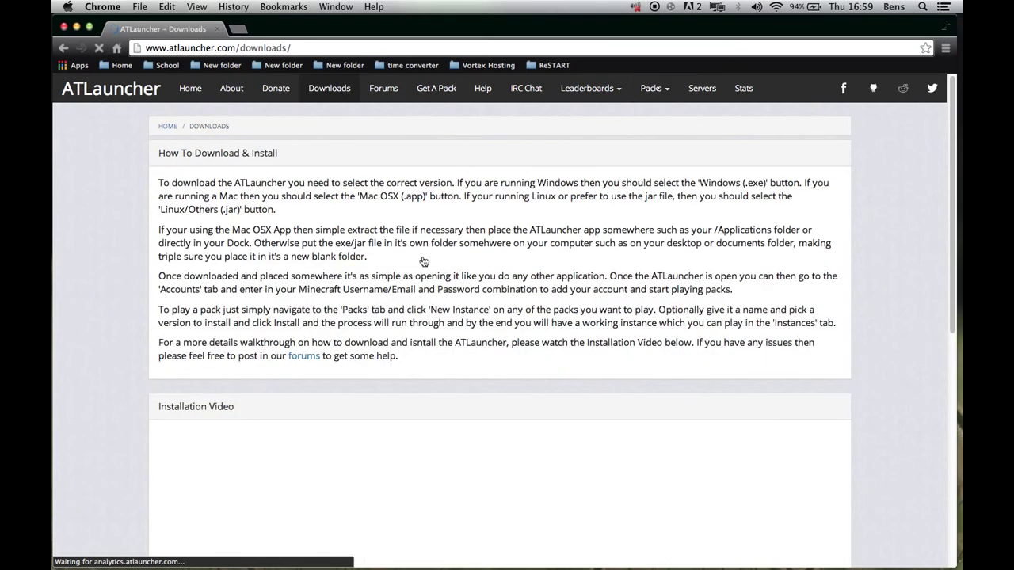
scroll(466, 269, down, 1)
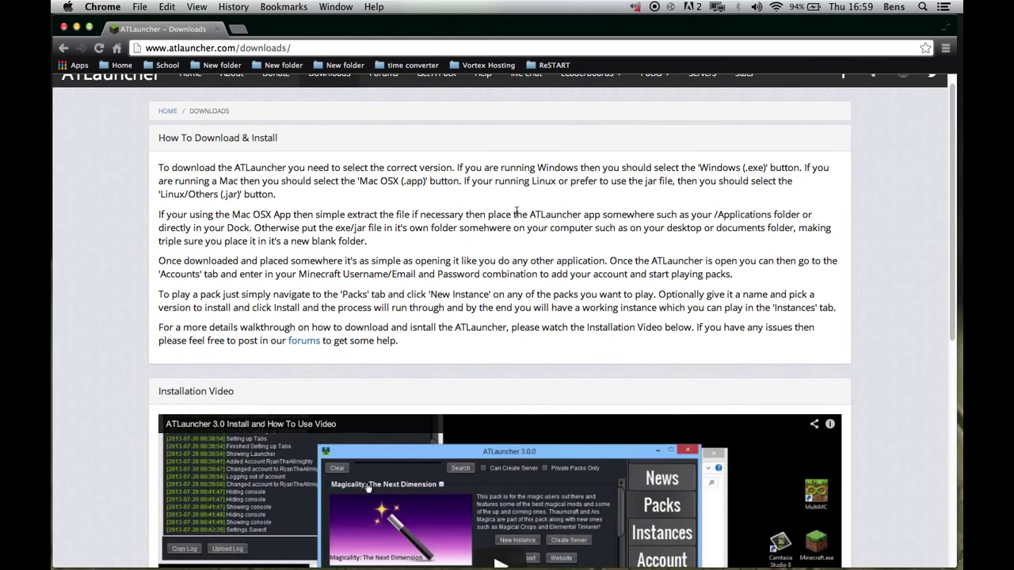
scroll(517, 211, down, 5)
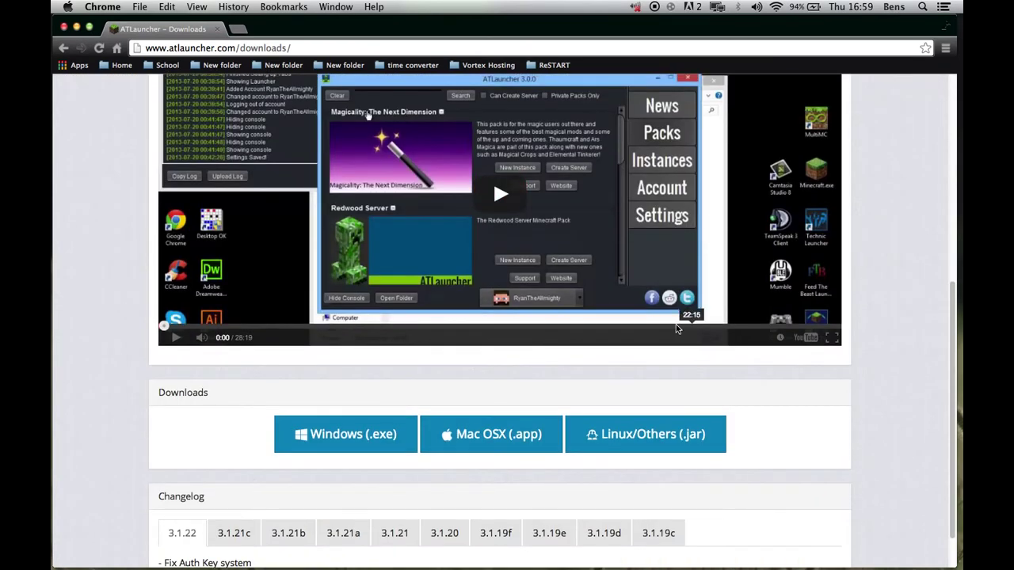
scroll(493, 288, up, 2)
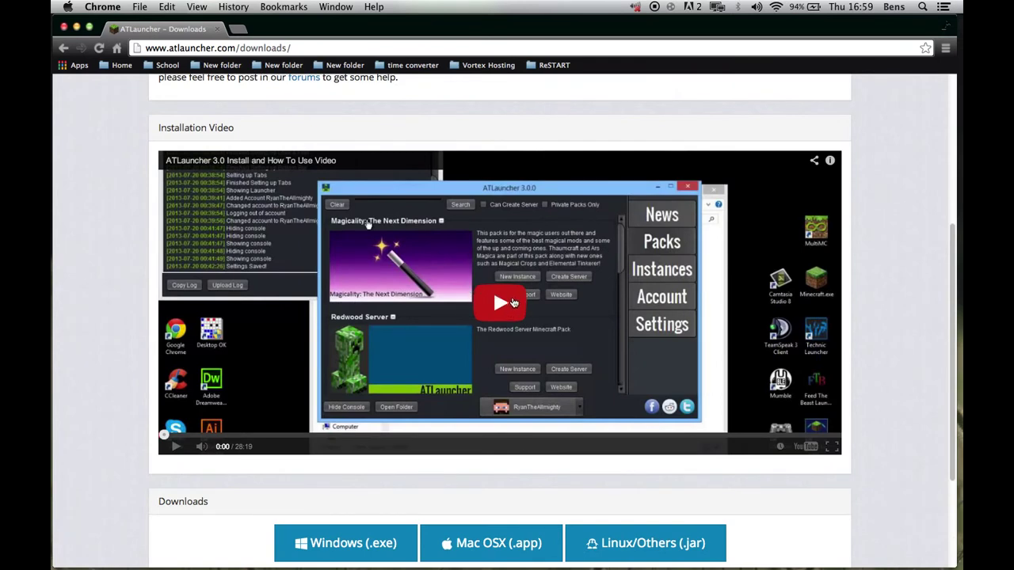
scroll(653, 297, up, 1)
scroll(654, 296, up, 4)
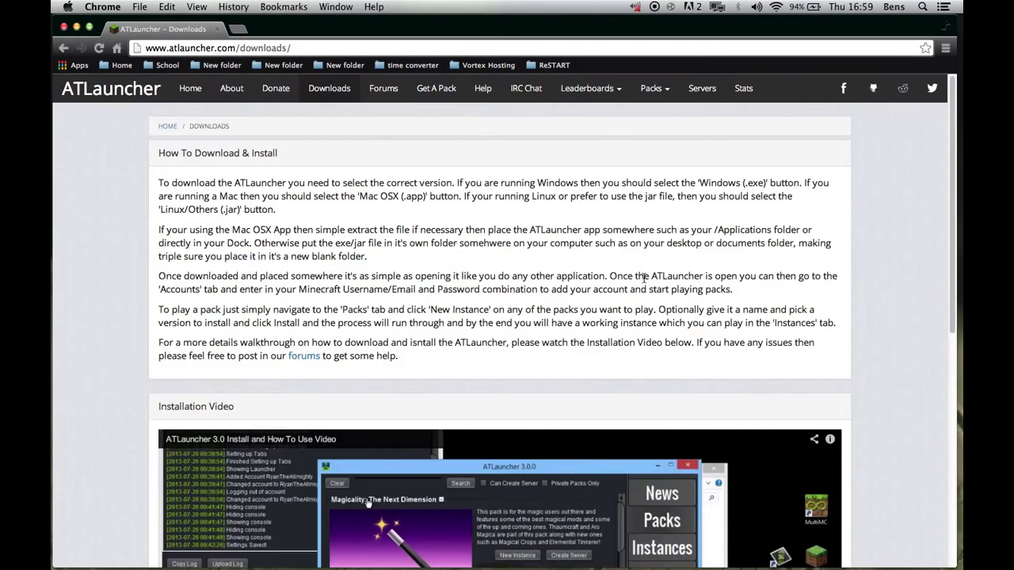
scroll(636, 279, down, 9)
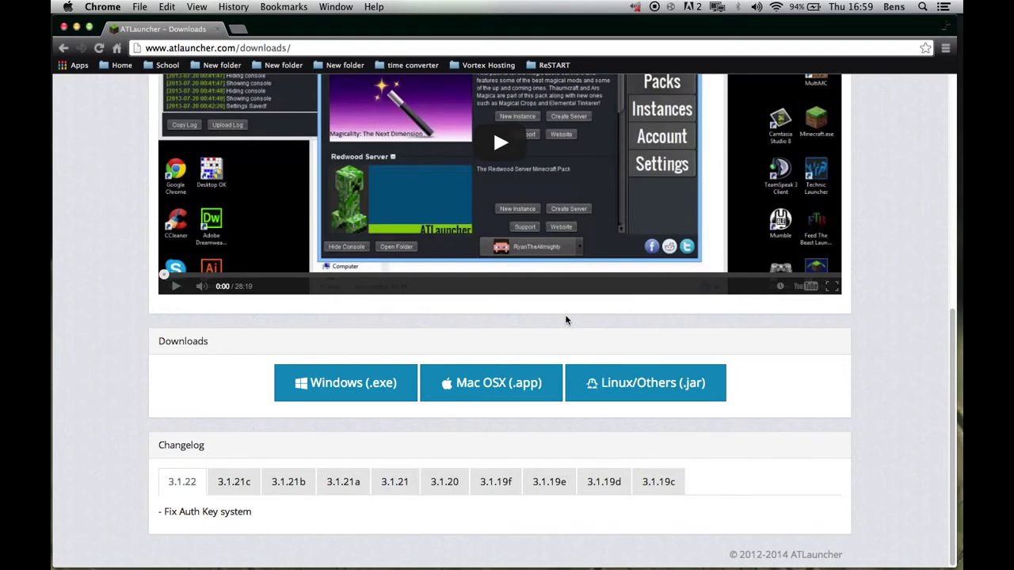
scroll(566, 317, up, 7)
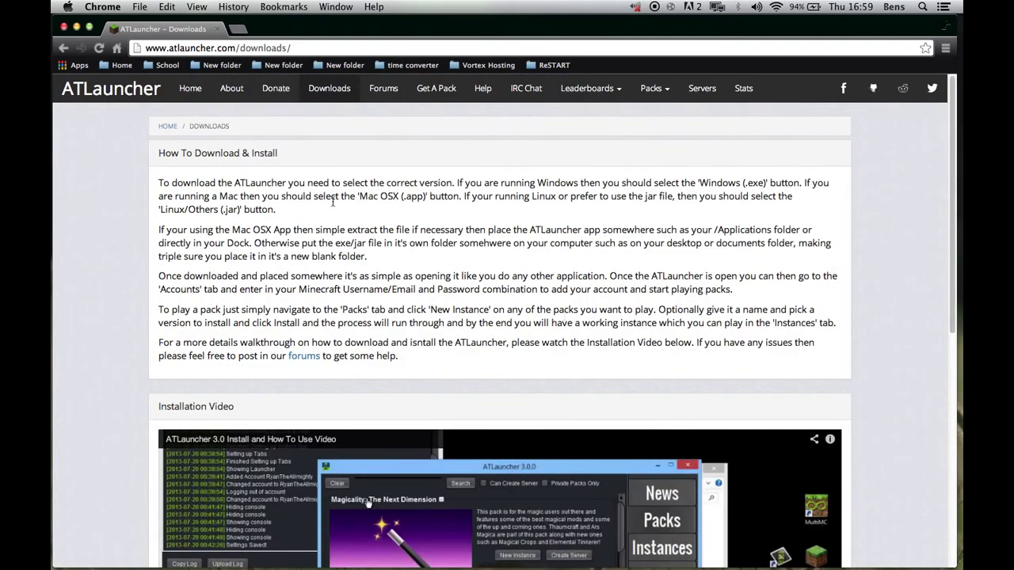
drag(172, 183, 342, 194)
click(338, 214)
click(440, 253)
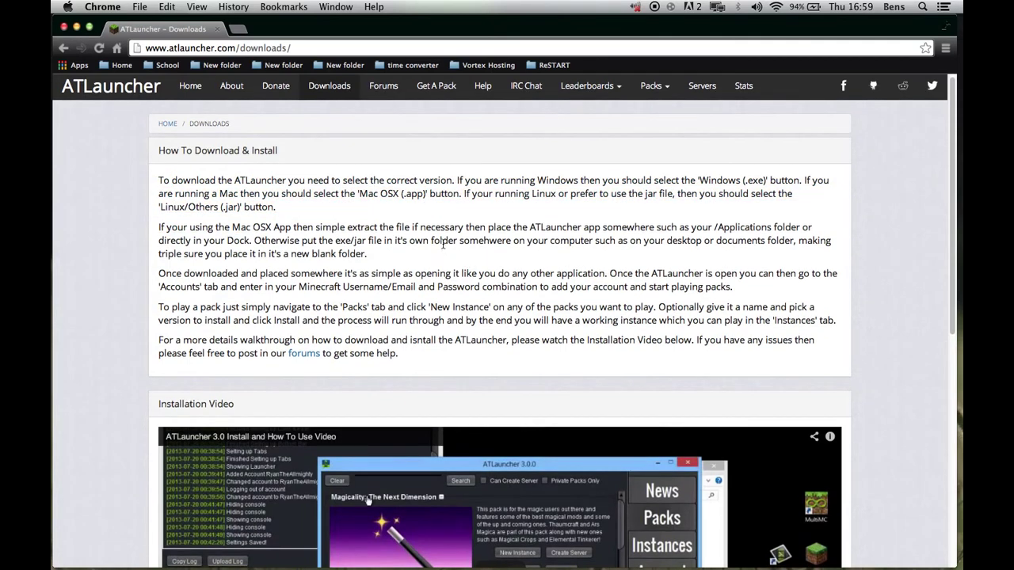
Step: Download the Mac OSX (.app) version of ATLauncher and minimise the browser window
scroll(443, 245, up, 1)
scroll(426, 244, down, 10)
mouse_move(557, 552)
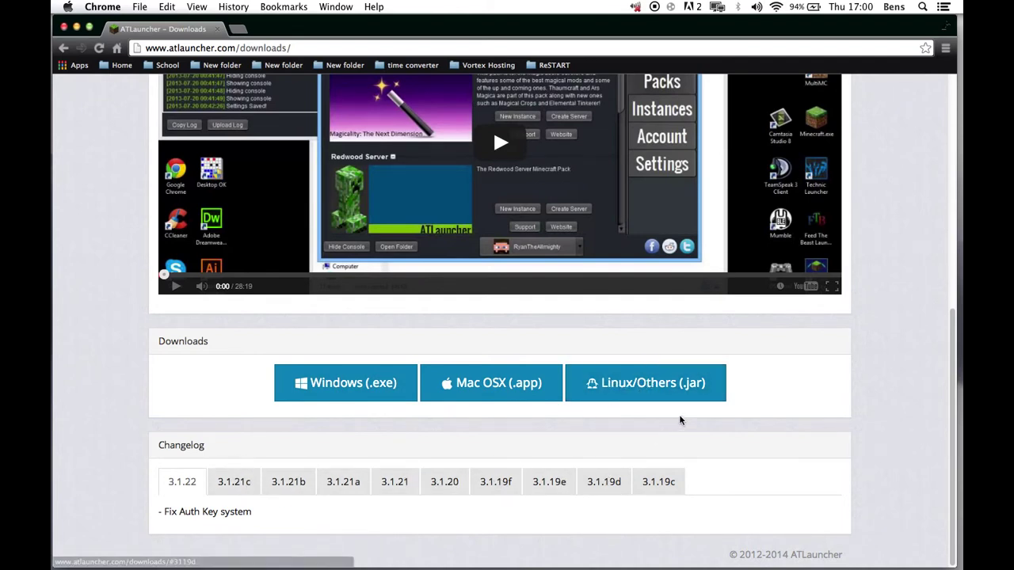
scroll(673, 418, up, 3)
scroll(643, 424, down, 3)
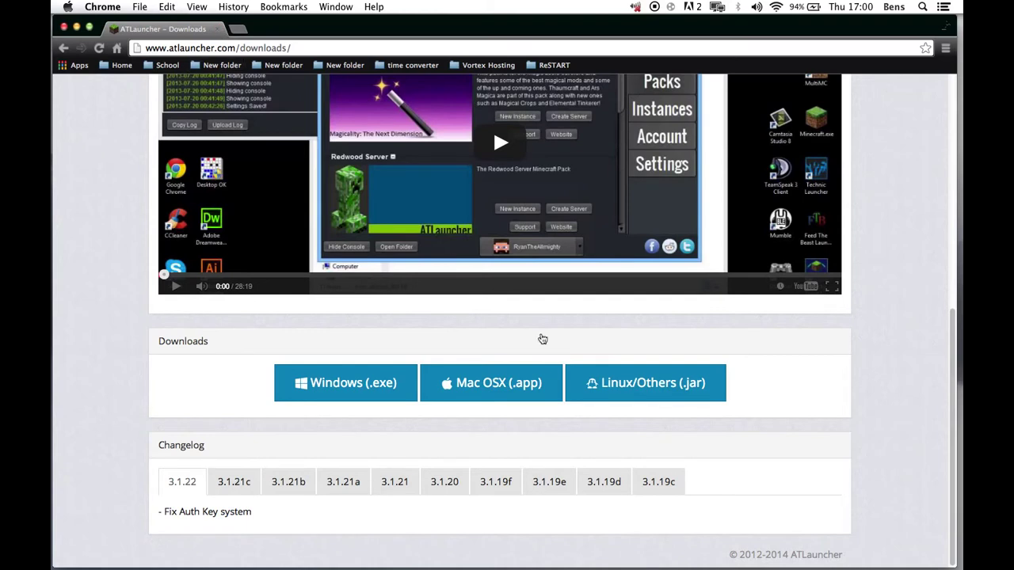
click(483, 394)
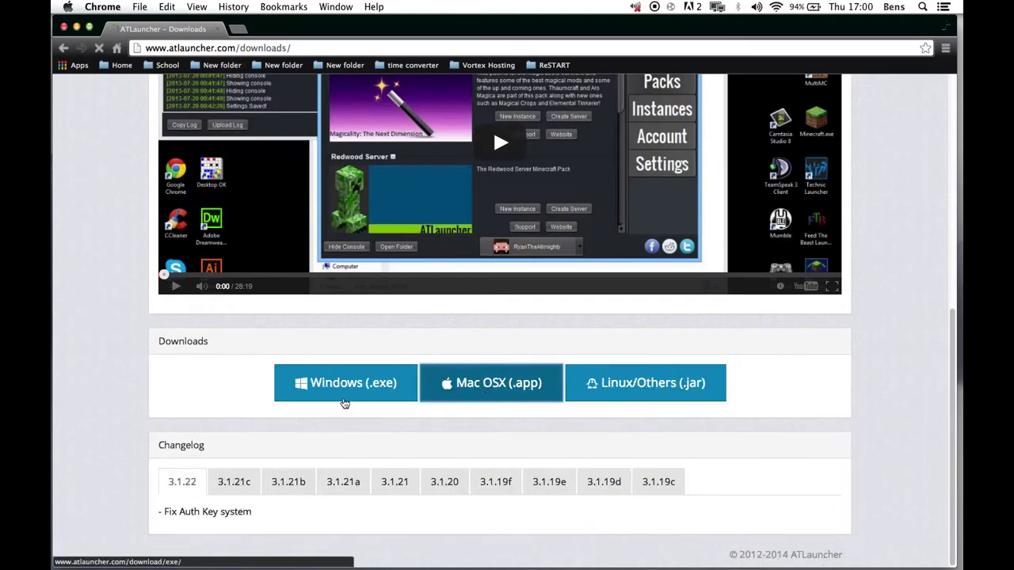
mouse_move(240, 561)
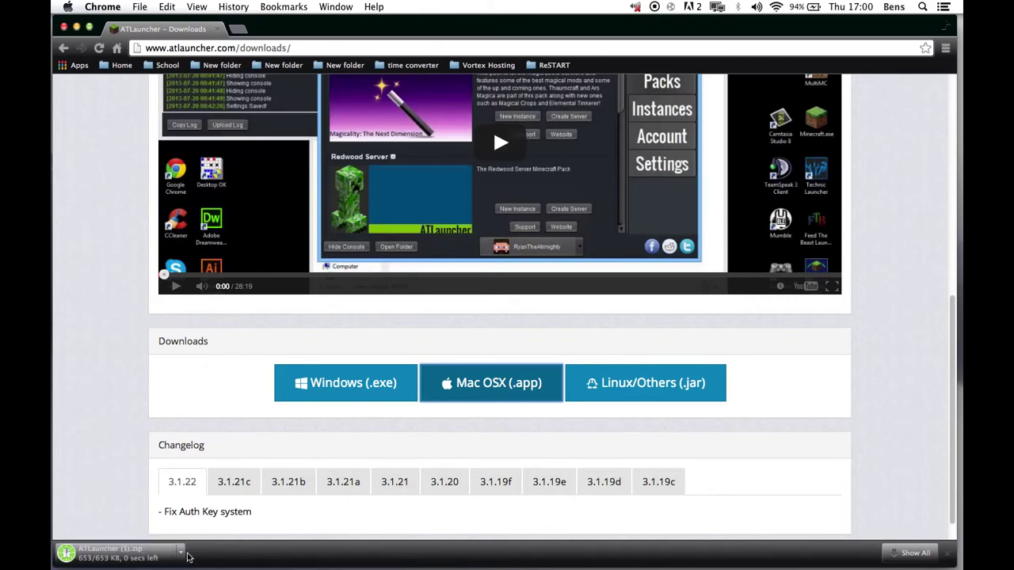
click(180, 550)
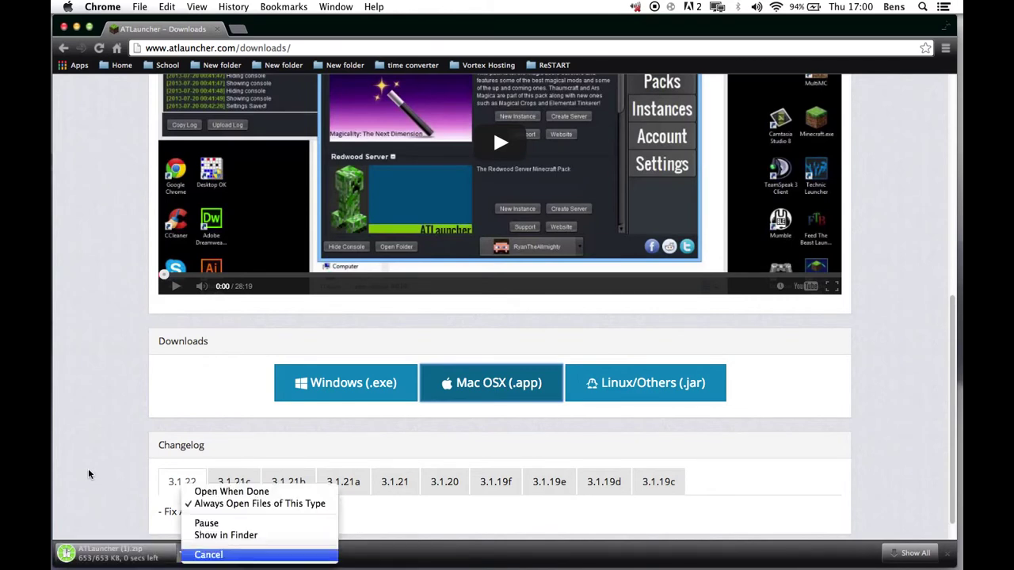
key(Return)
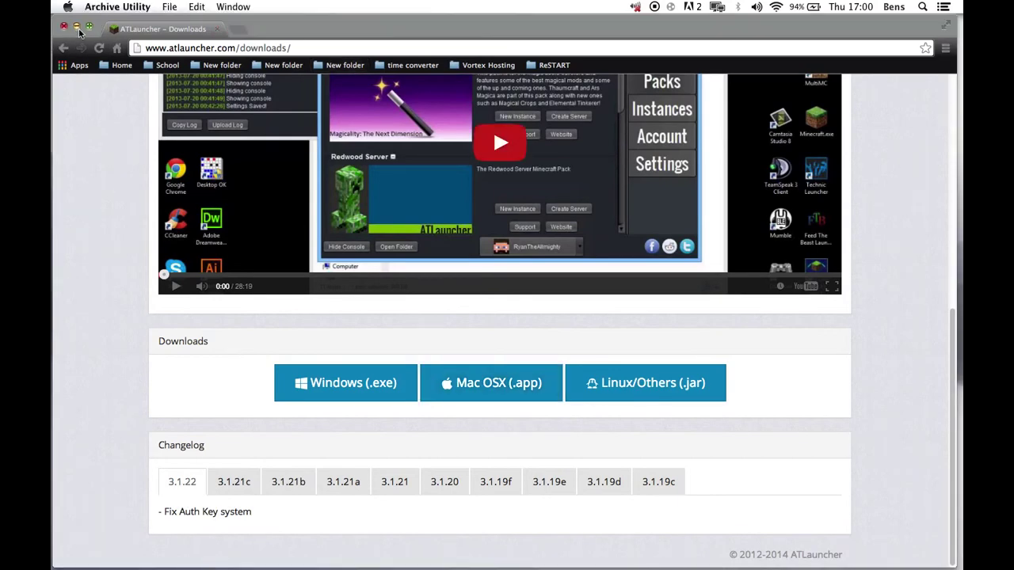
click(77, 29)
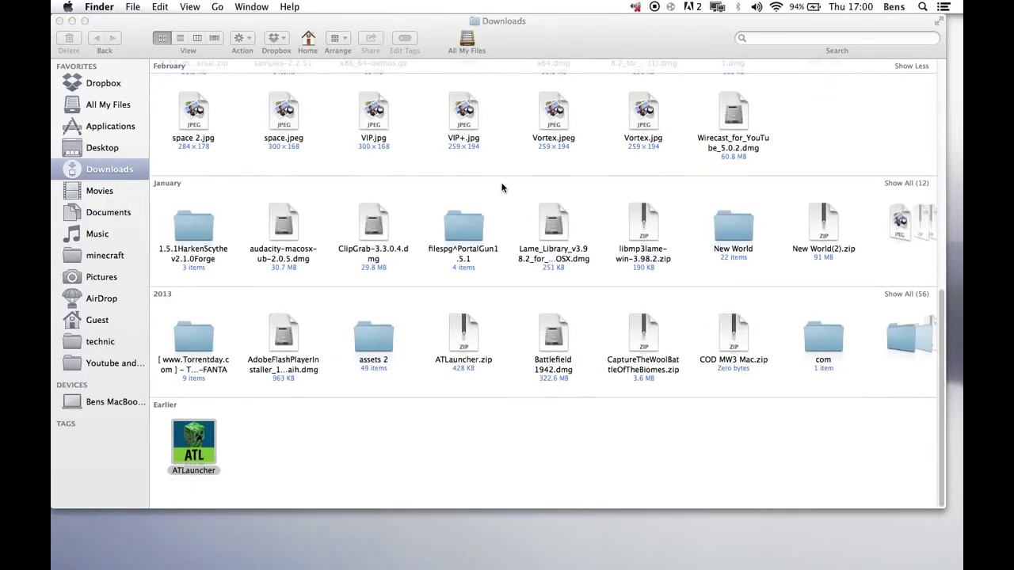
Step: Locate ATLauncher (1).zip and the extracted ATLauncher app in the Downloads folder, and close the folder window
scroll(554, 158, up, 5)
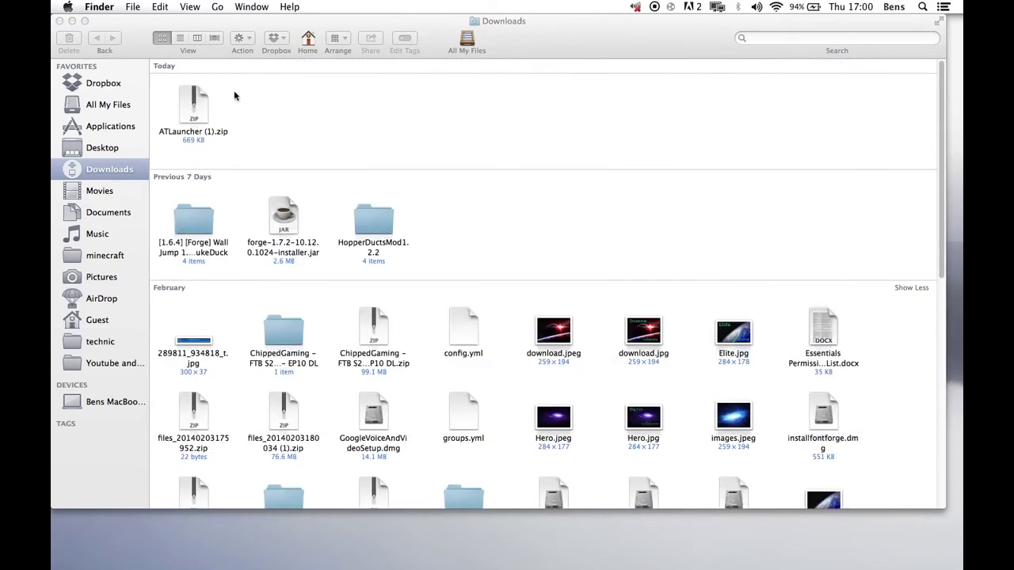
click(209, 129)
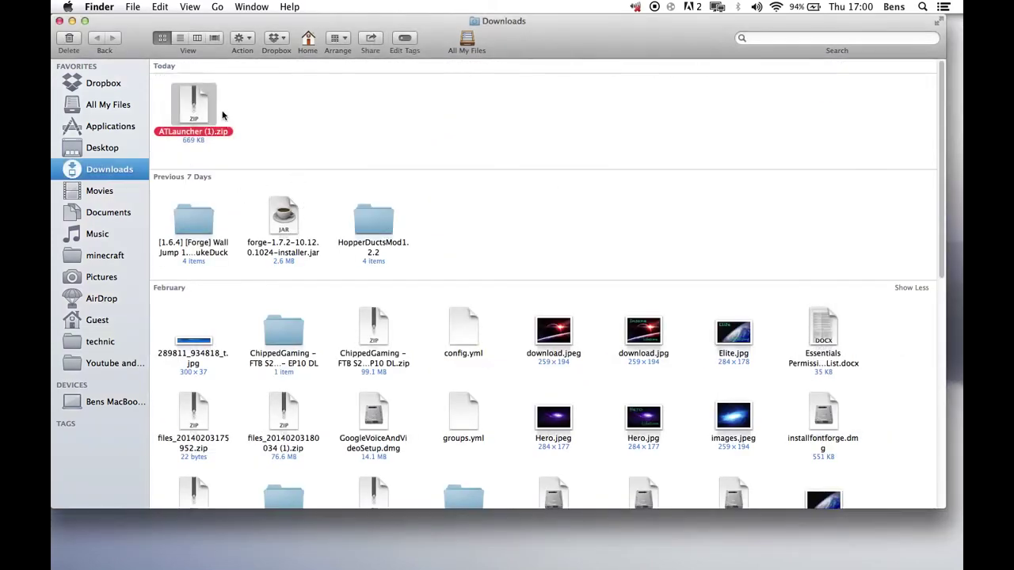
scroll(428, 289, down, 10)
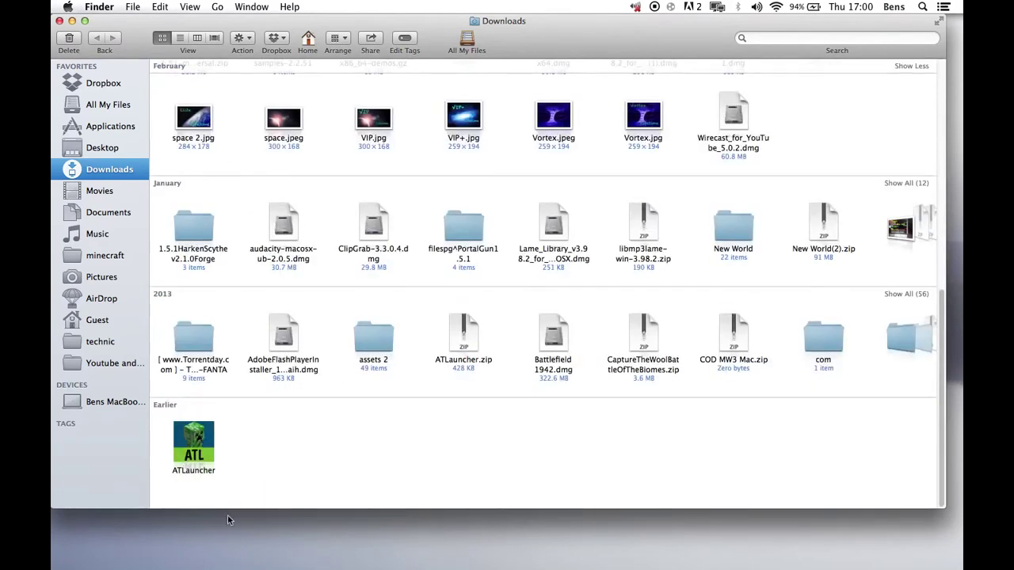
click(208, 455)
click(286, 475)
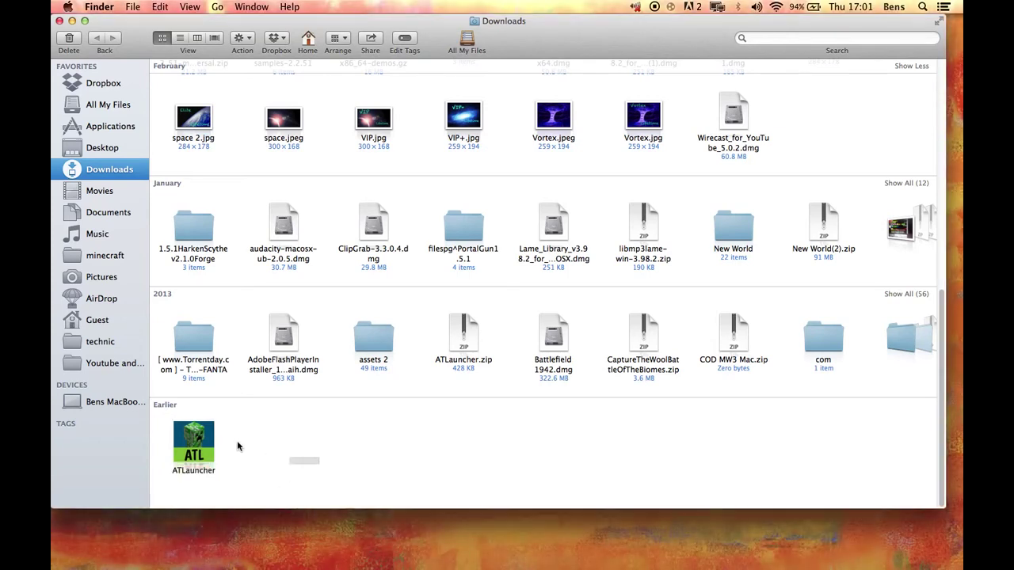
click(180, 432)
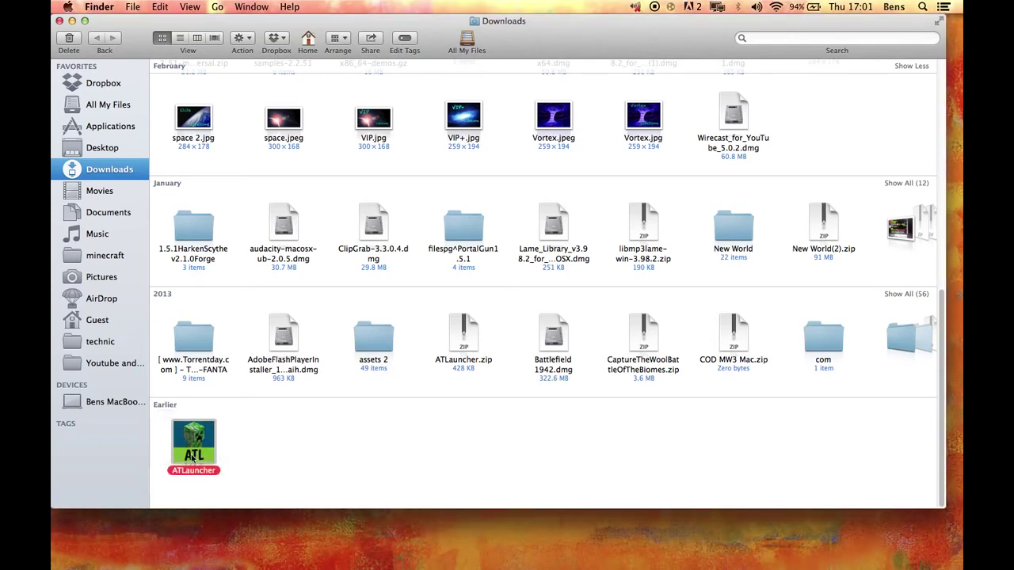
click(59, 20)
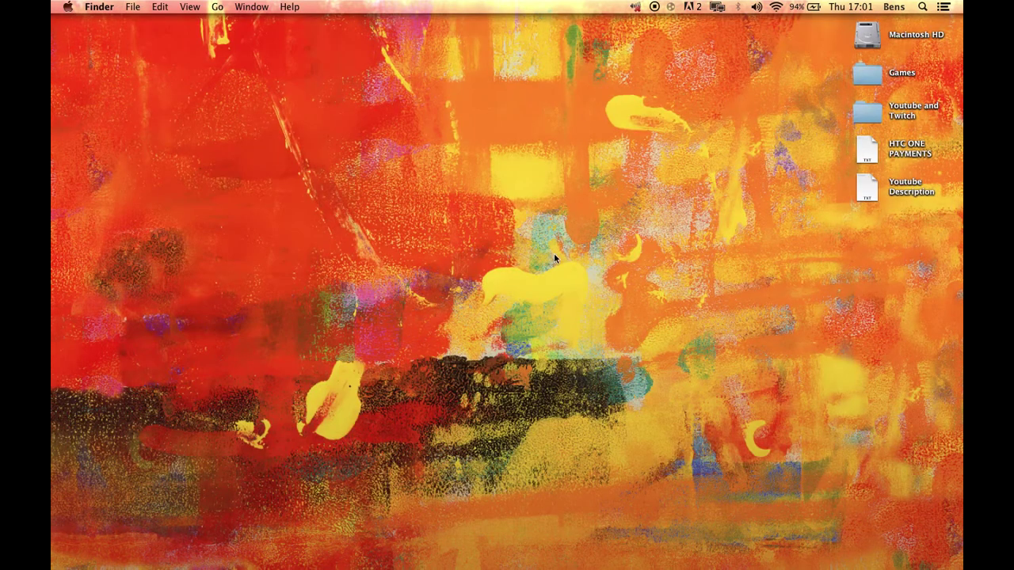
Step: Launch ATLauncher and allow it to accept incoming network connections
mouse_move(574, 566)
click(564, 544)
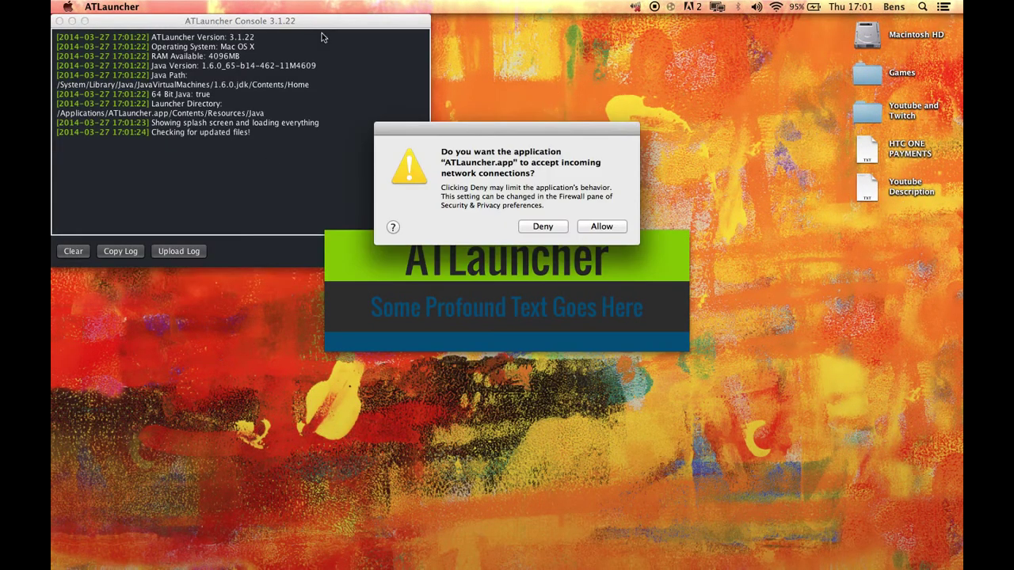
click(601, 227)
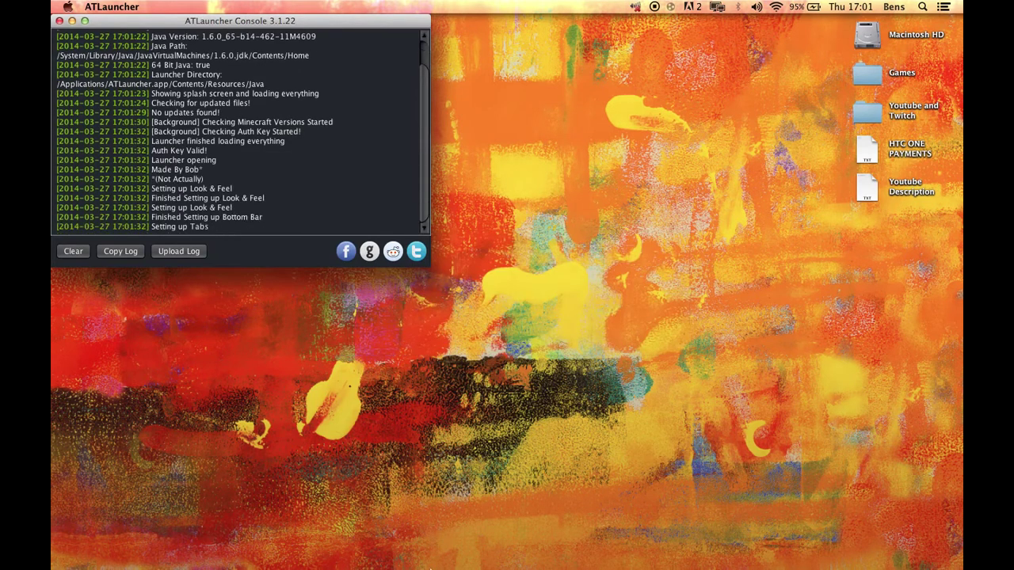
mouse_move(434, 563)
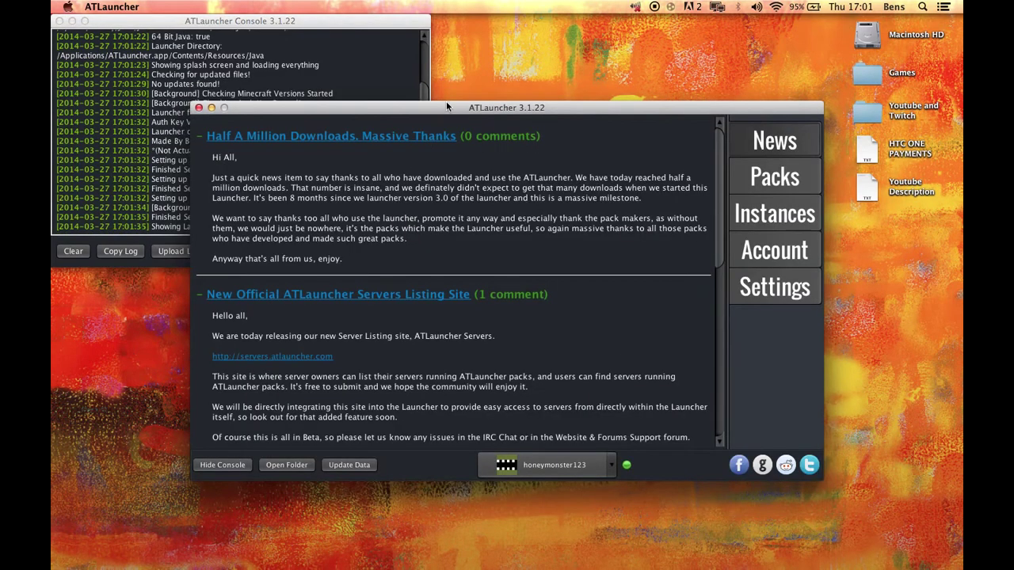
Step: Begin a new instance of the Sky Factory pack and choose version 1.2 (Minecraft 1.6.4)
scroll(455, 249, down, 10)
scroll(475, 244, up, 10)
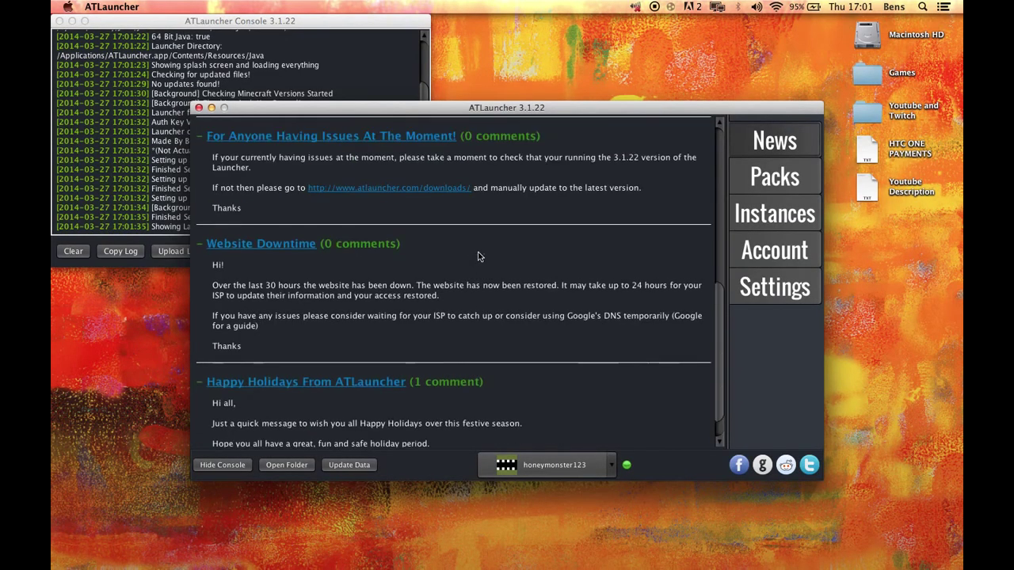
click(775, 176)
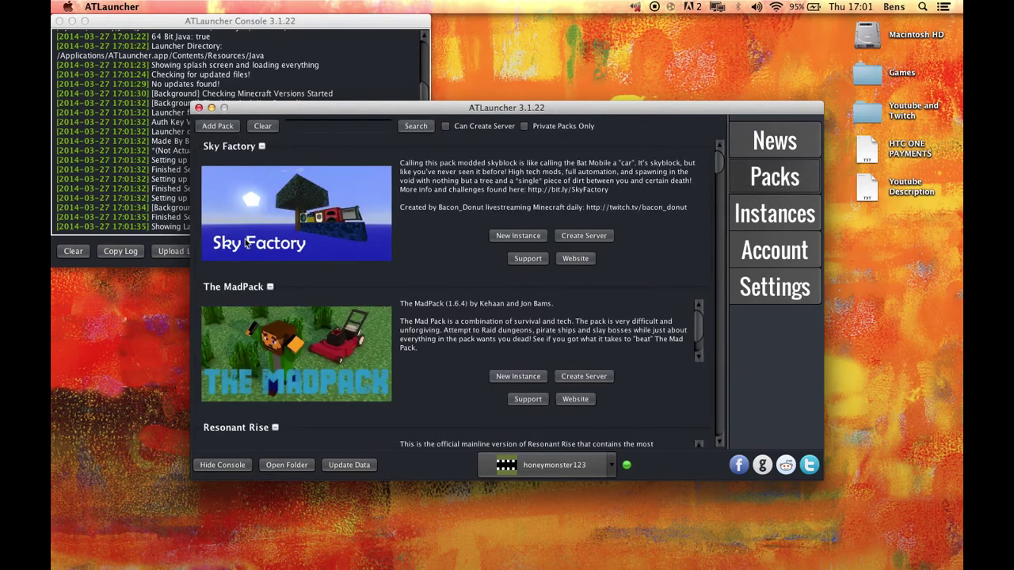
click(524, 242)
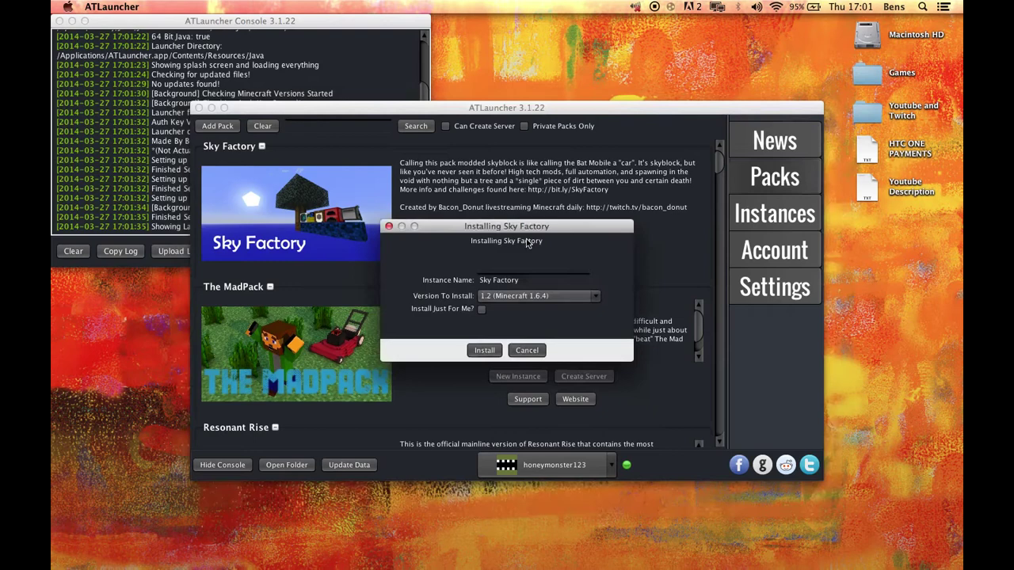
click(521, 297)
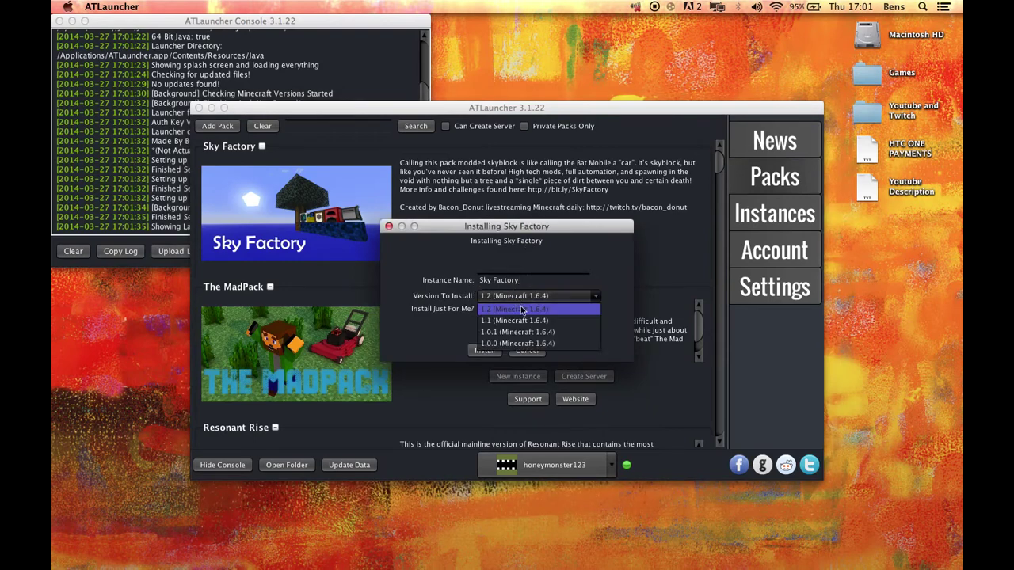
click(558, 310)
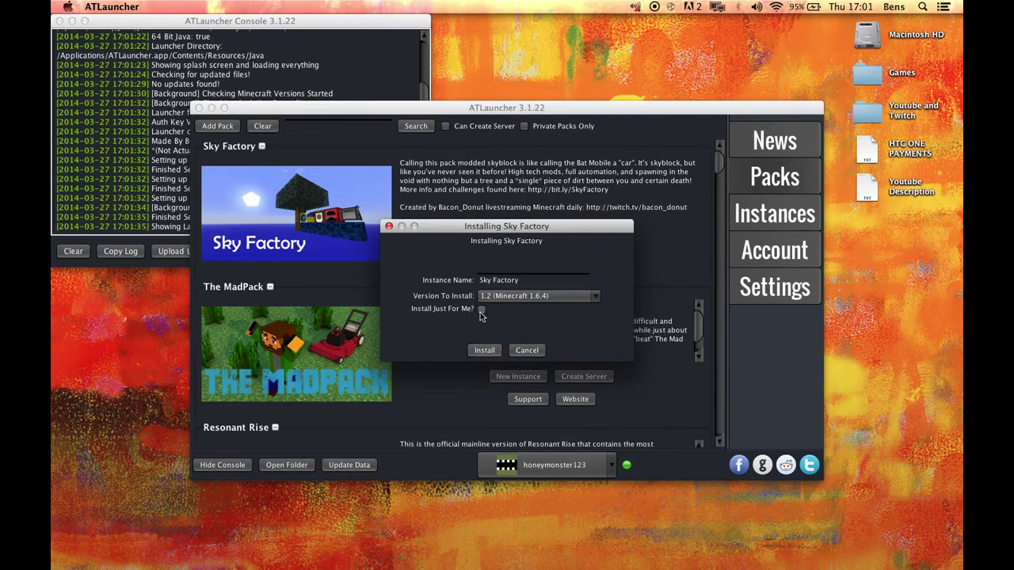
Step: Keep the existing Sky Factory instance, name the new one Sky Factory 2 and continue the installation
click(494, 354)
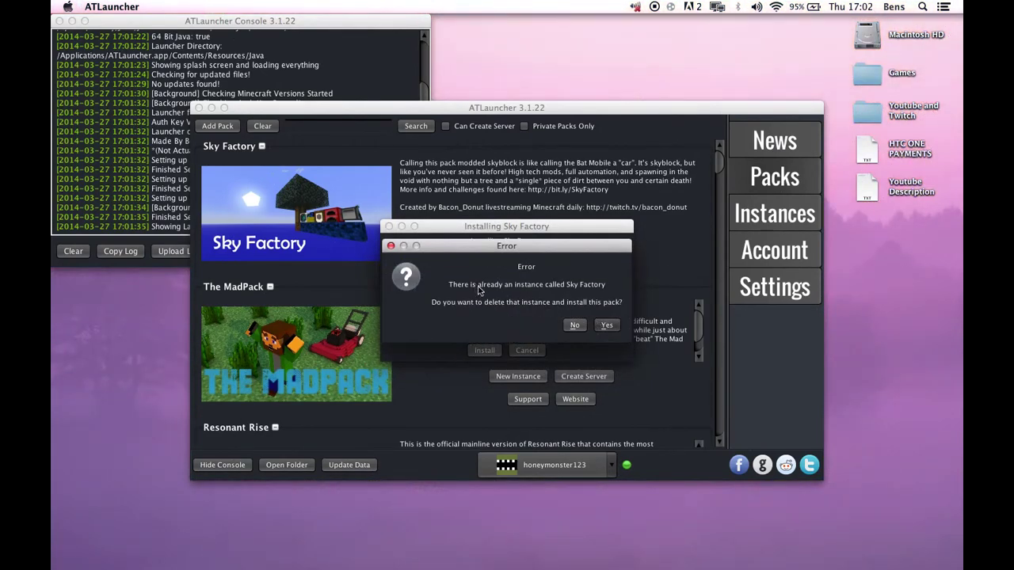
click(576, 324)
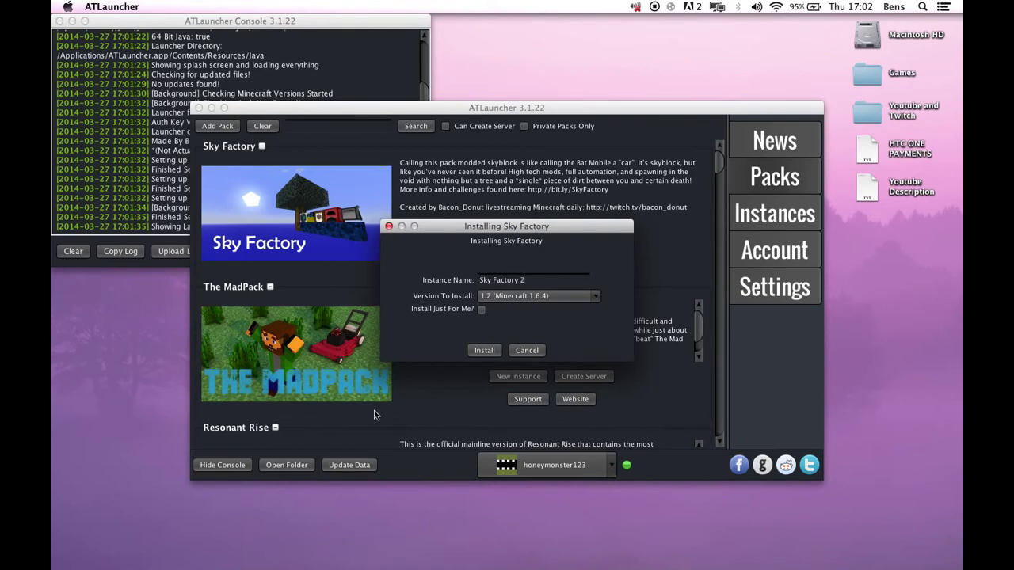
click(479, 351)
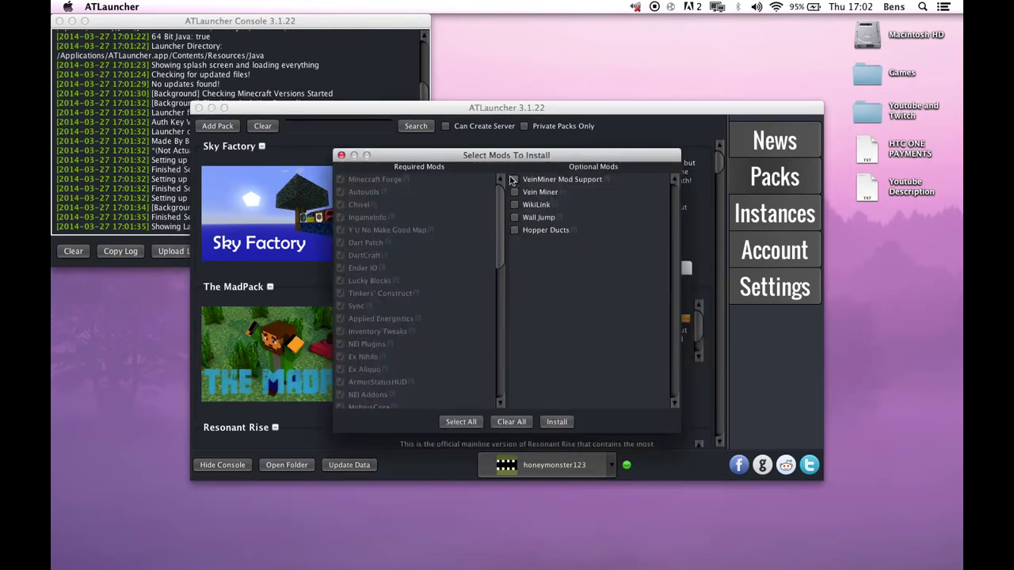
Step: Install the pack with the optional mods VeinMiner Mod Support, Vein Miner, WikiLink, Wall Jump and Hopper Ducts after reviewing the required mods
click(514, 180)
click(514, 192)
click(514, 205)
click(514, 217)
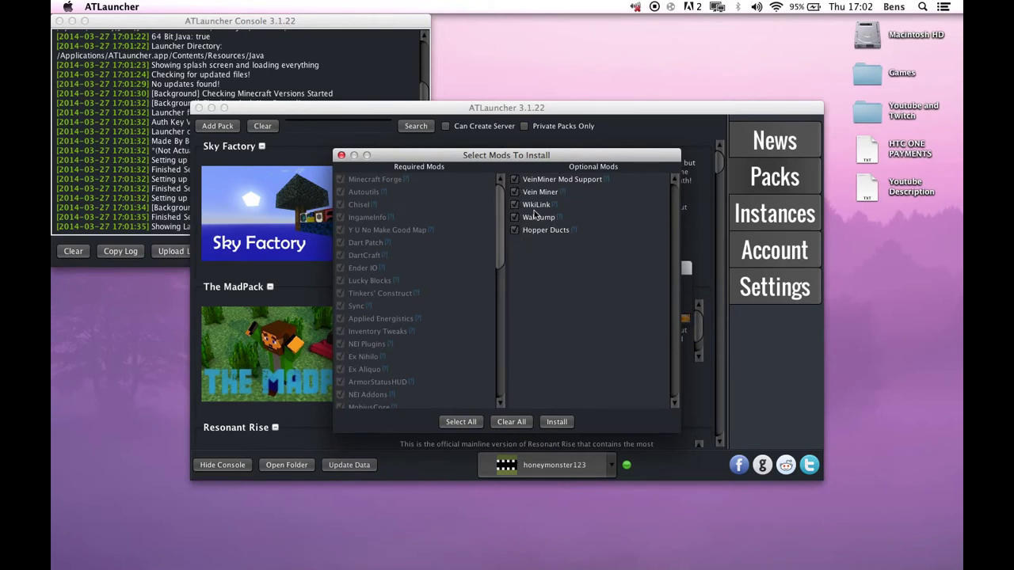
scroll(495, 237, down, 1)
scroll(495, 237, down, 10)
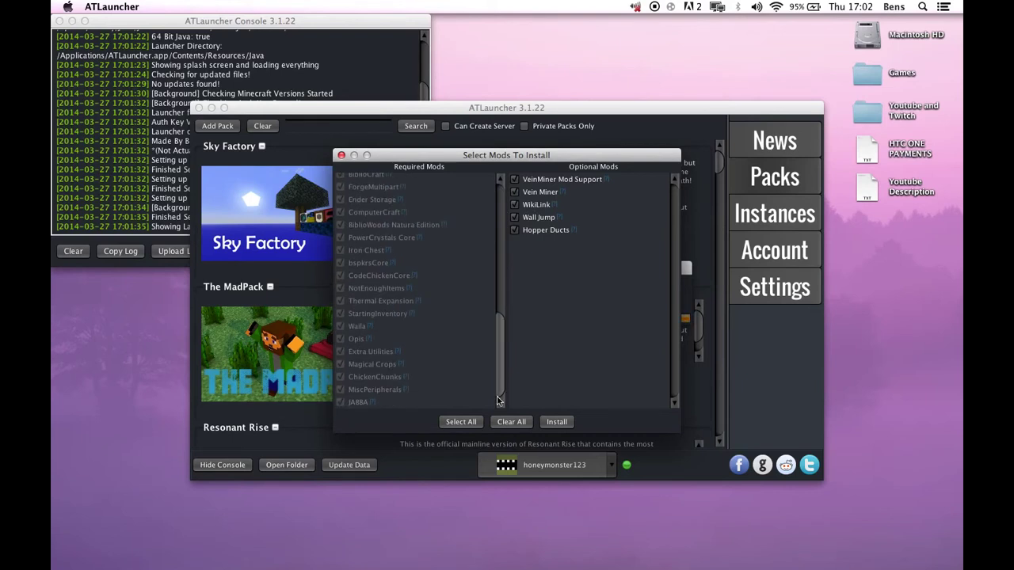
scroll(369, 278, up, 10)
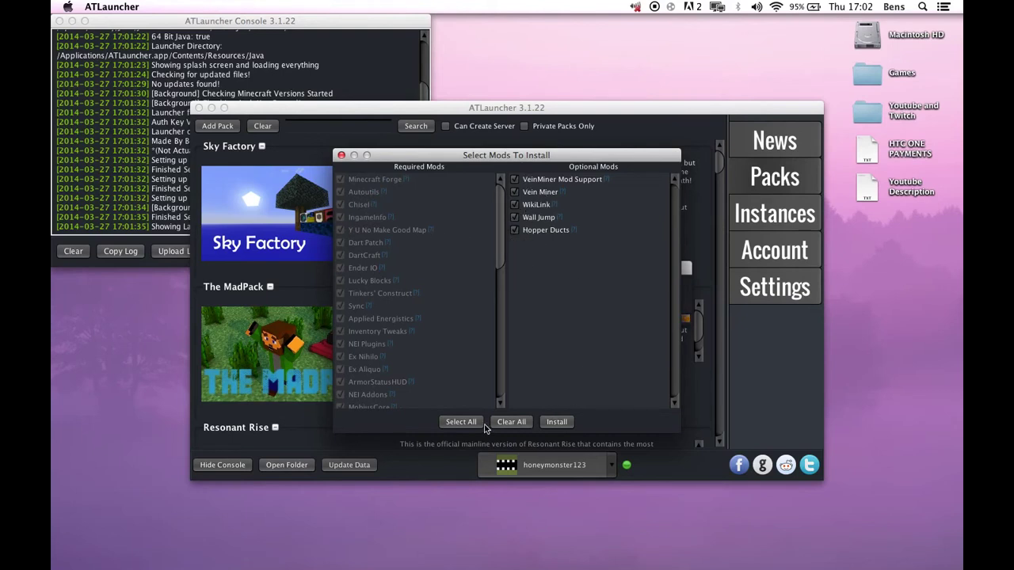
drag(423, 153, 483, 127)
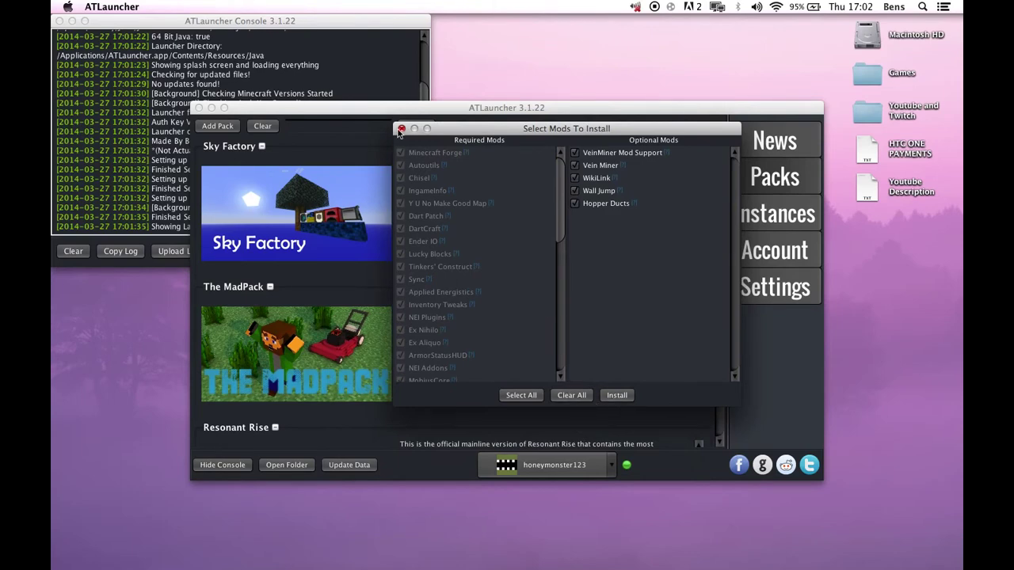
click(624, 395)
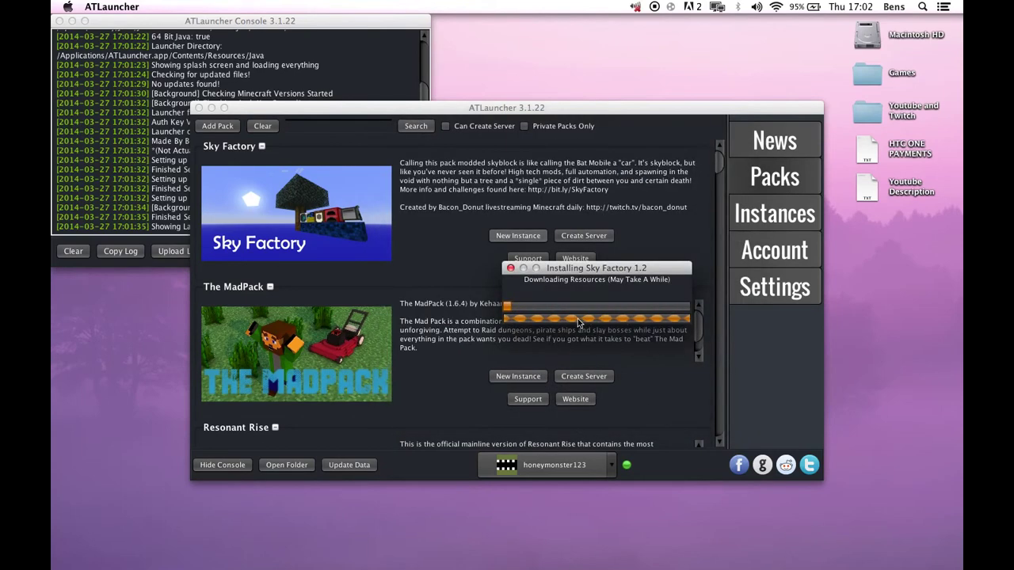
Step: Move the Sky Factory installation progress window and the launcher window higher on the desktop
drag(640, 269, 531, 138)
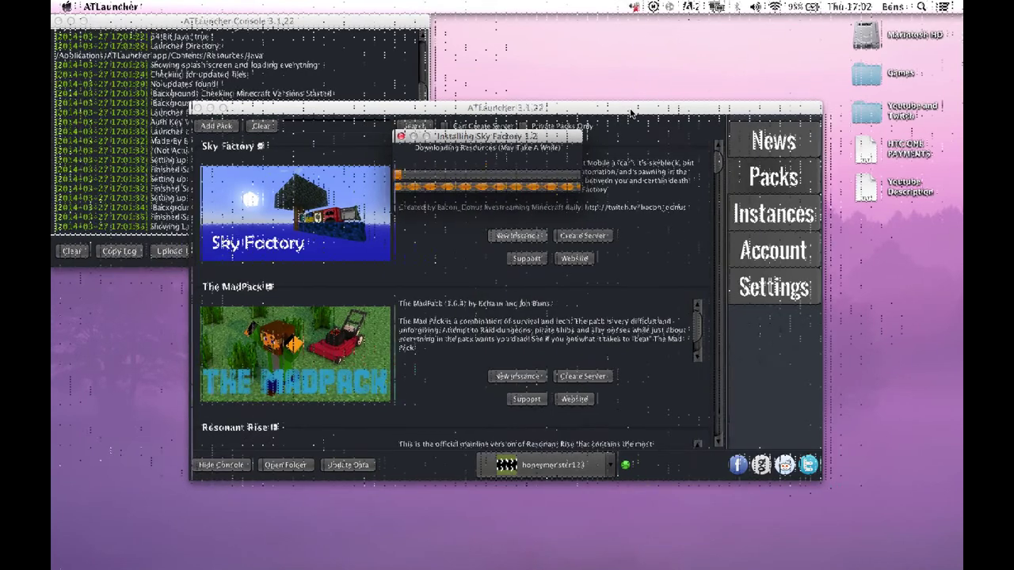
drag(616, 109, 609, 61)
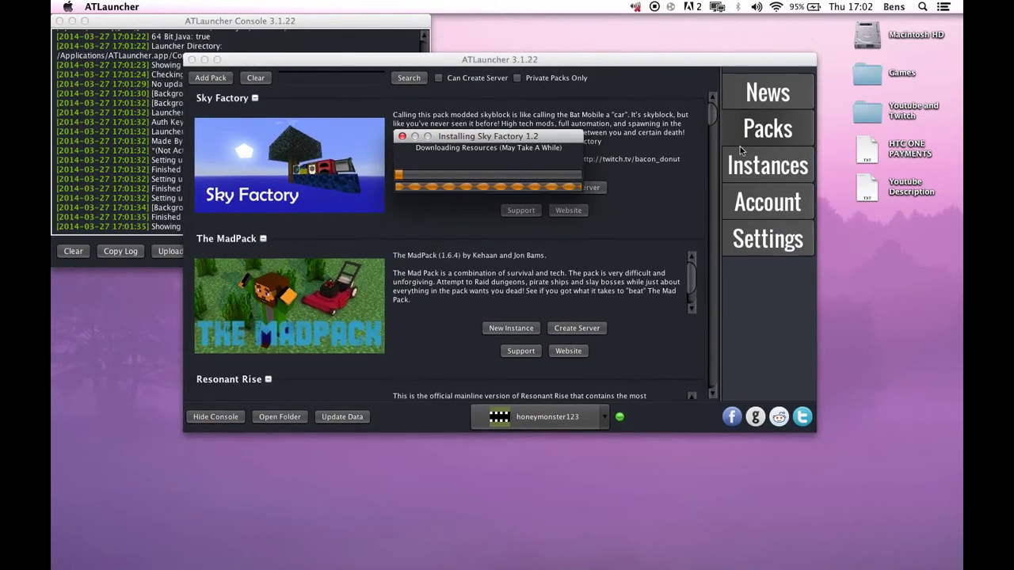
mouse_move(536, 142)
mouse_down()
mouse_move(560, 155)
mouse_move(546, 141)
mouse_up()
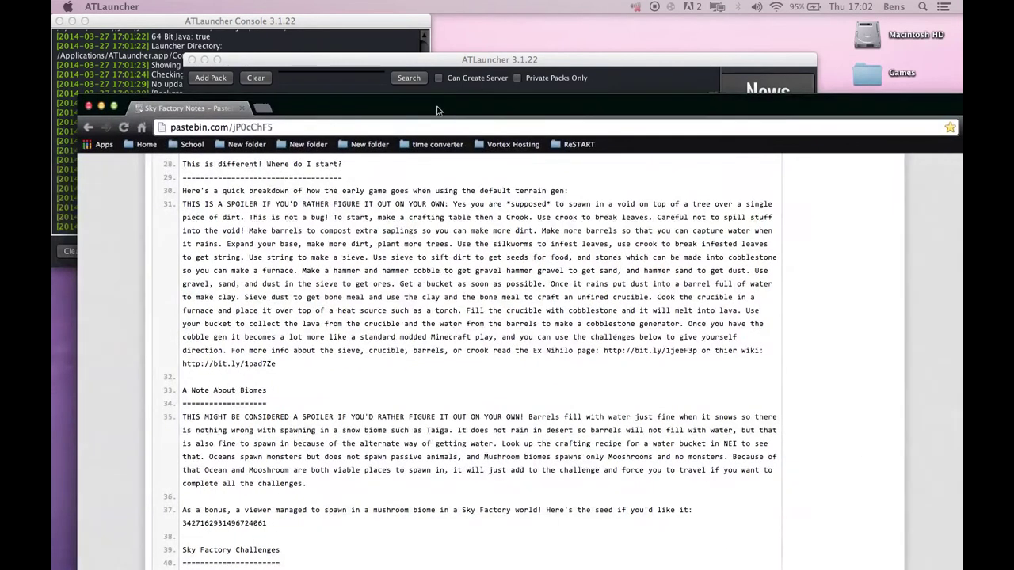
Step: Switch to Chrome, resize the window showing the Sky Factory Notes Pastebin page, and read the page's title and introduction
click(113, 105)
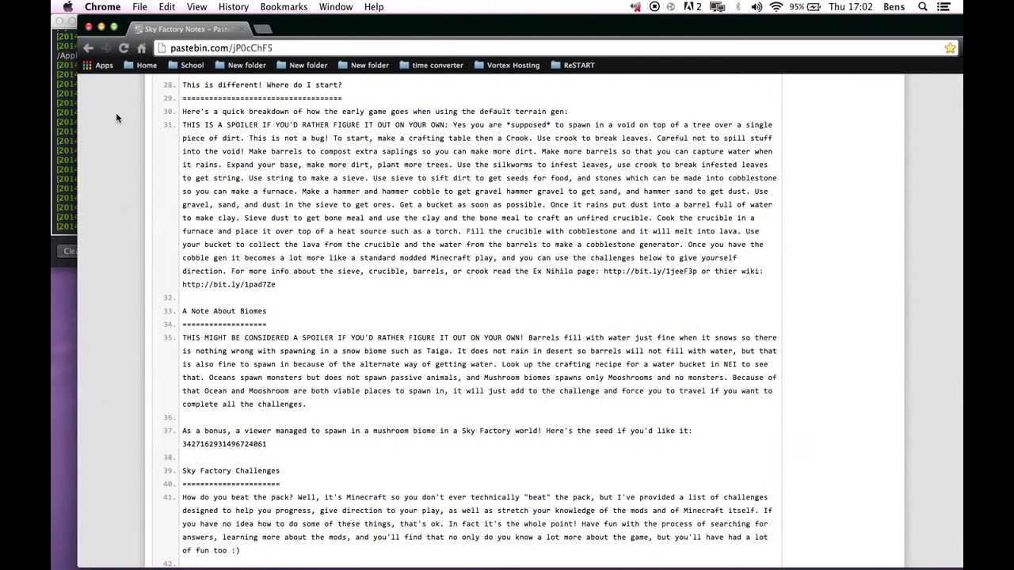
click(115, 32)
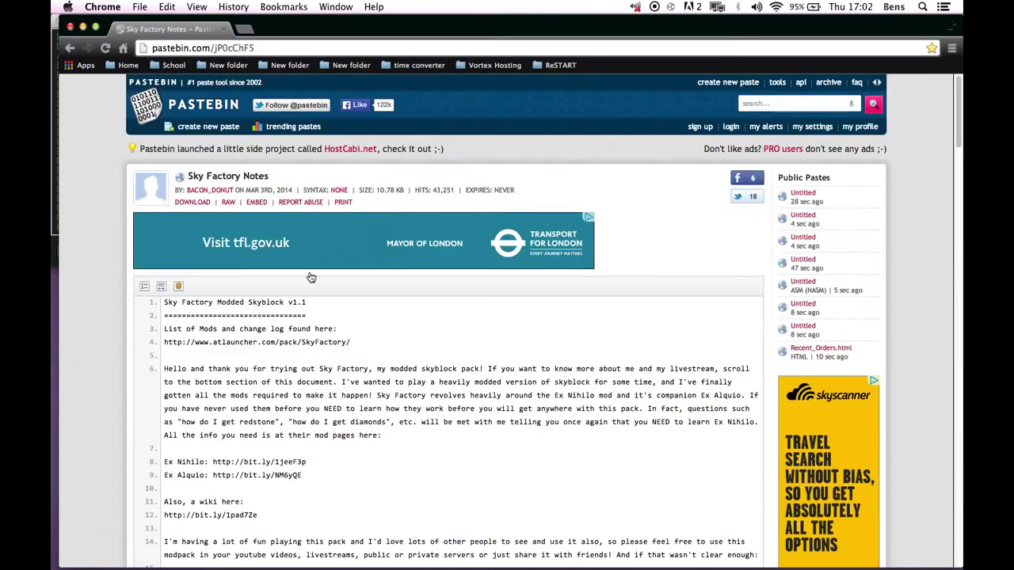
triple_click(190, 175)
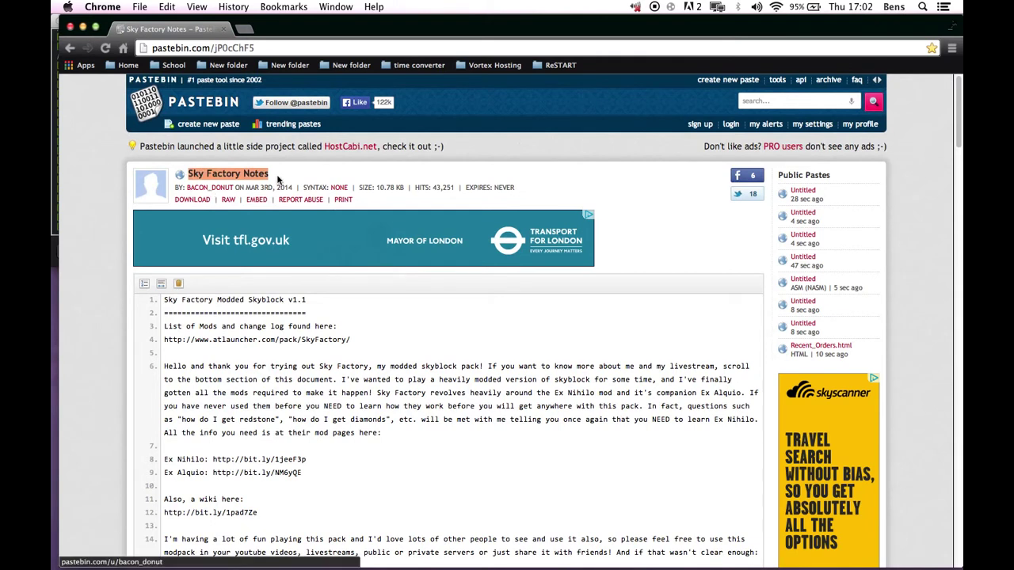
click(320, 336)
scroll(299, 349, down, 1)
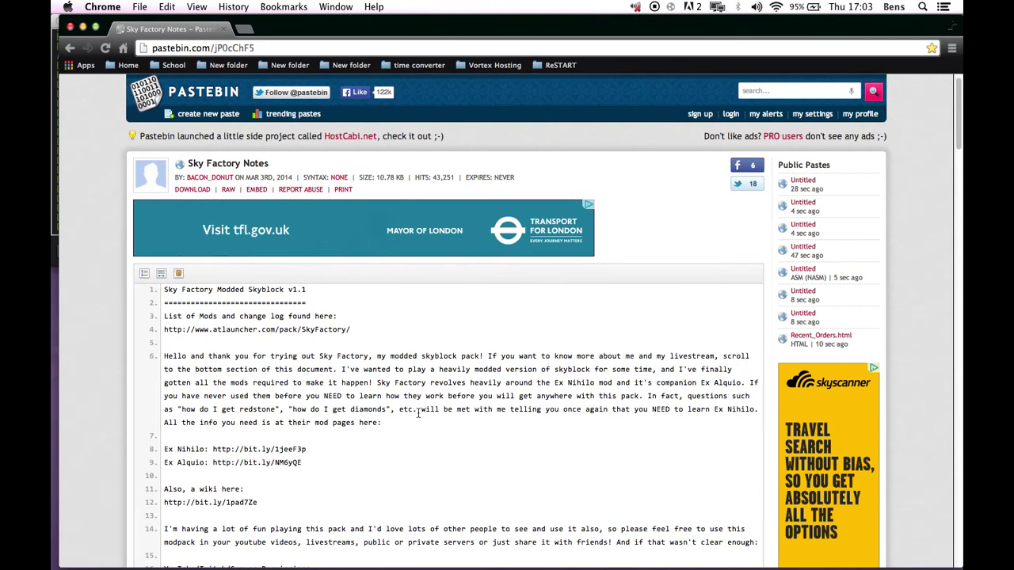
scroll(418, 413, down, 1)
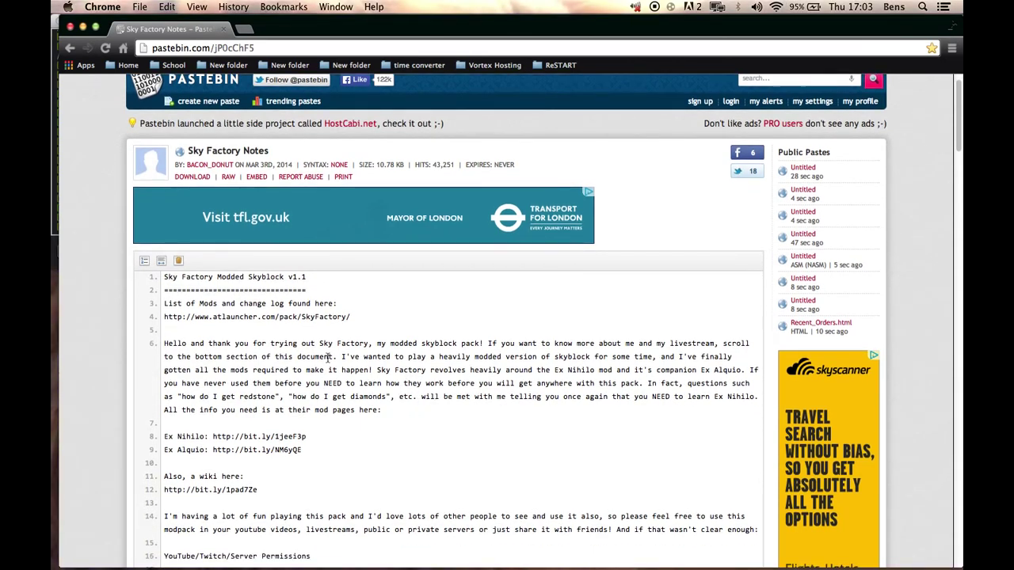
drag(270, 343, 349, 385)
click(430, 401)
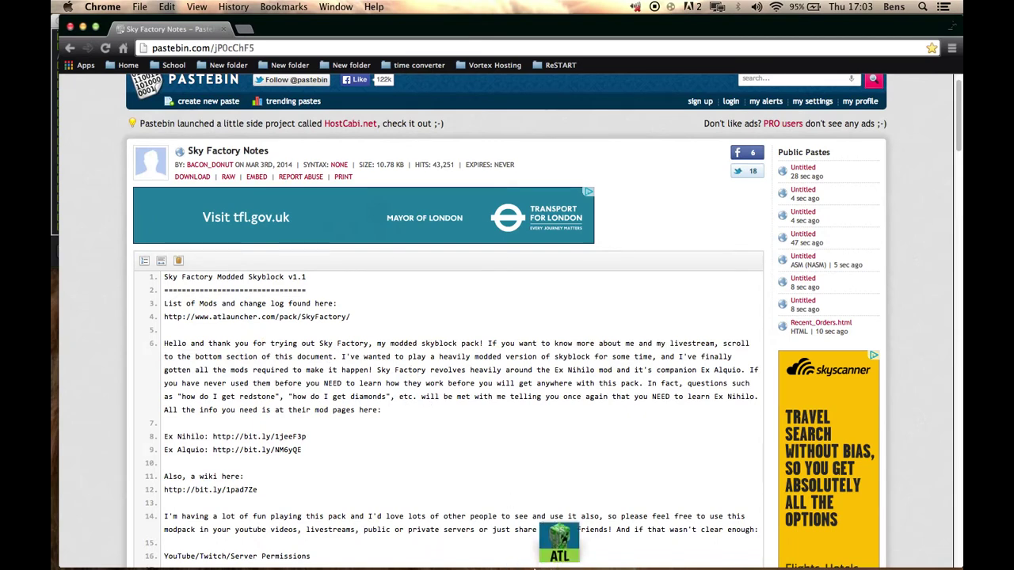
Step: Switch back to ATLauncher and dismiss the Sky Factory 1.2 installation notice
mouse_move(559, 566)
click(560, 545)
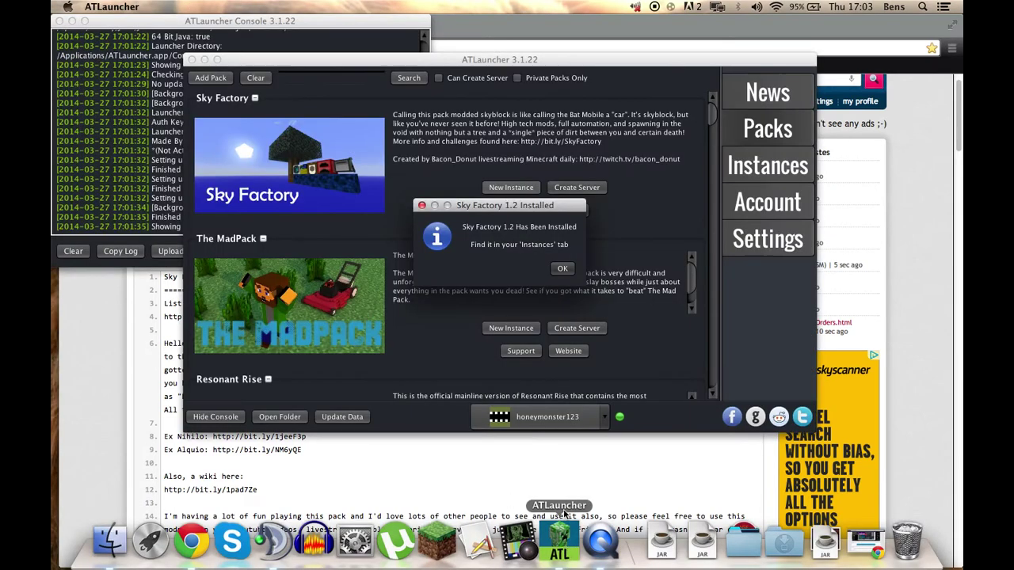
click(562, 270)
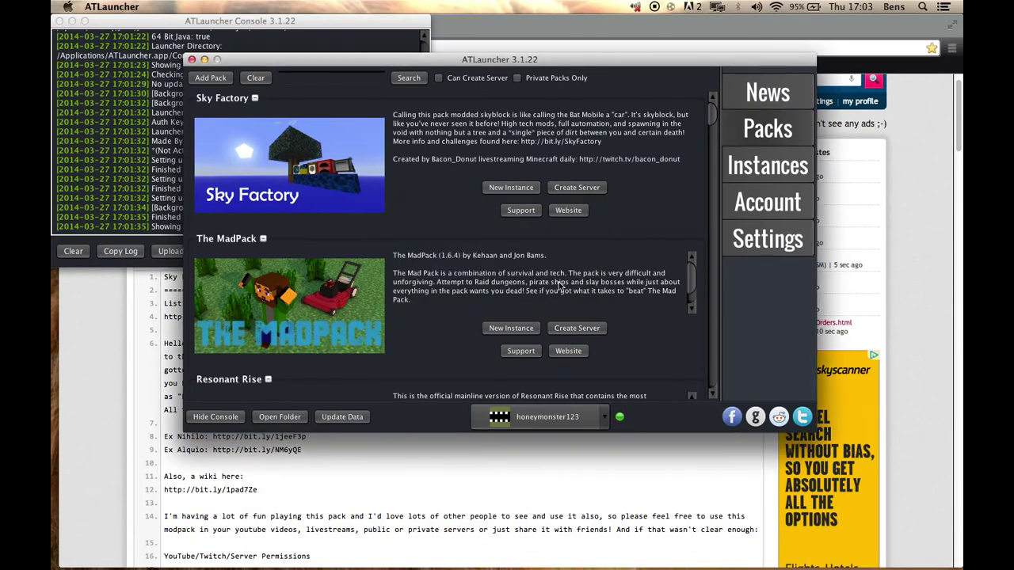
Step: Return to the Sky Factory Notes in Chrome and examine the link to the mod list and change log
click(465, 476)
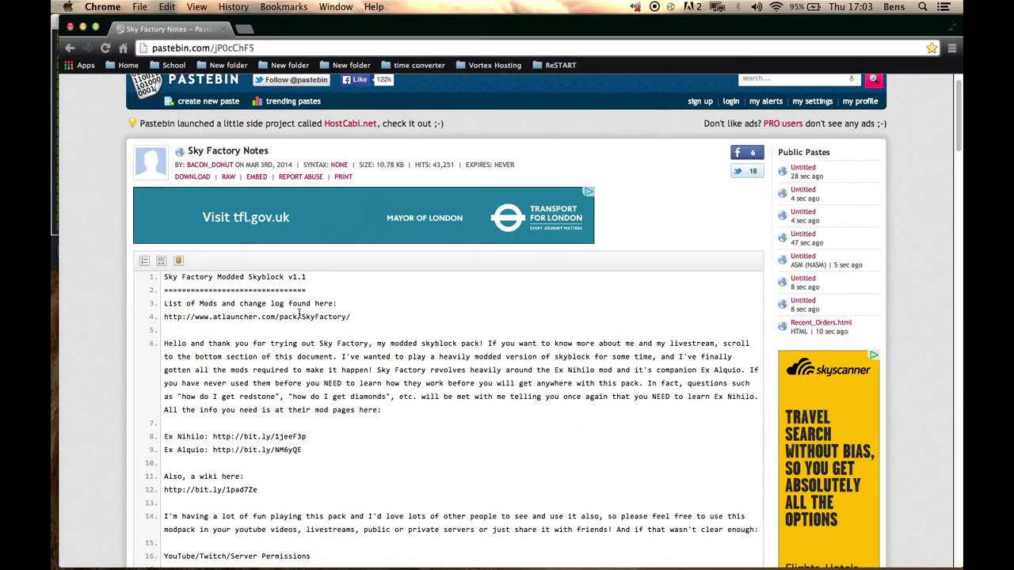
triple_click(333, 303)
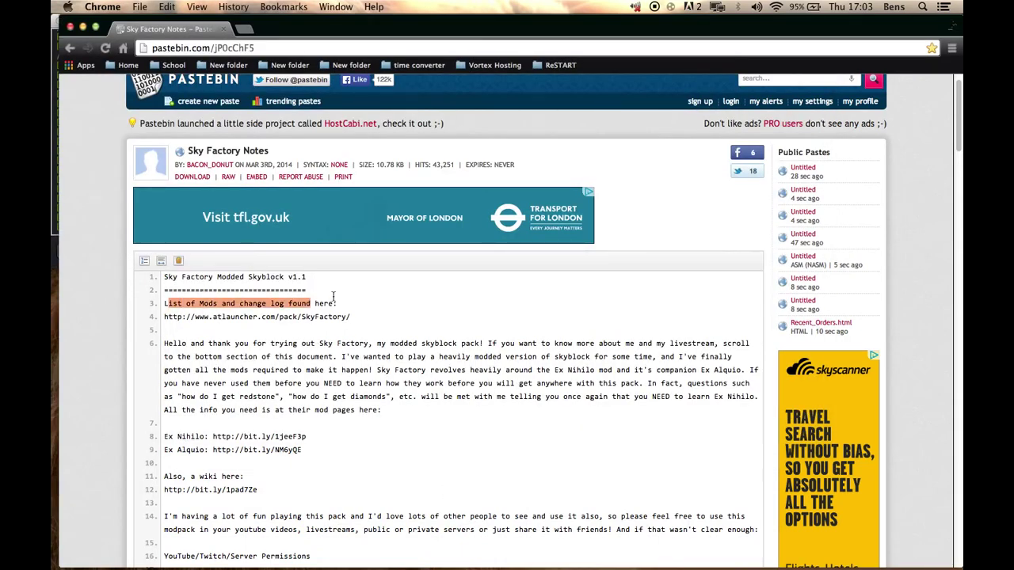
click(475, 551)
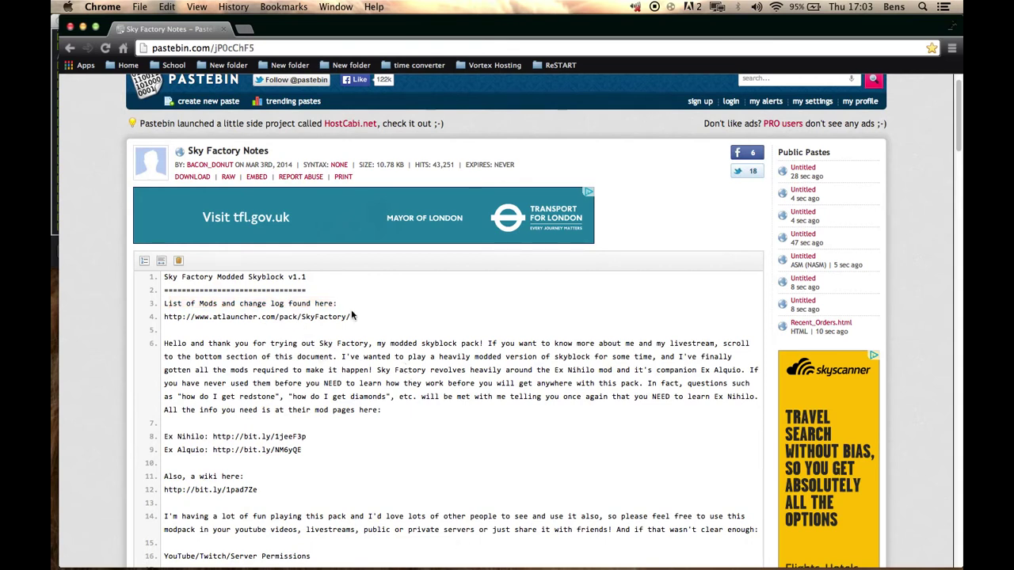
drag(339, 303, 222, 304)
click(275, 331)
drag(357, 319, 192, 334)
click(161, 322)
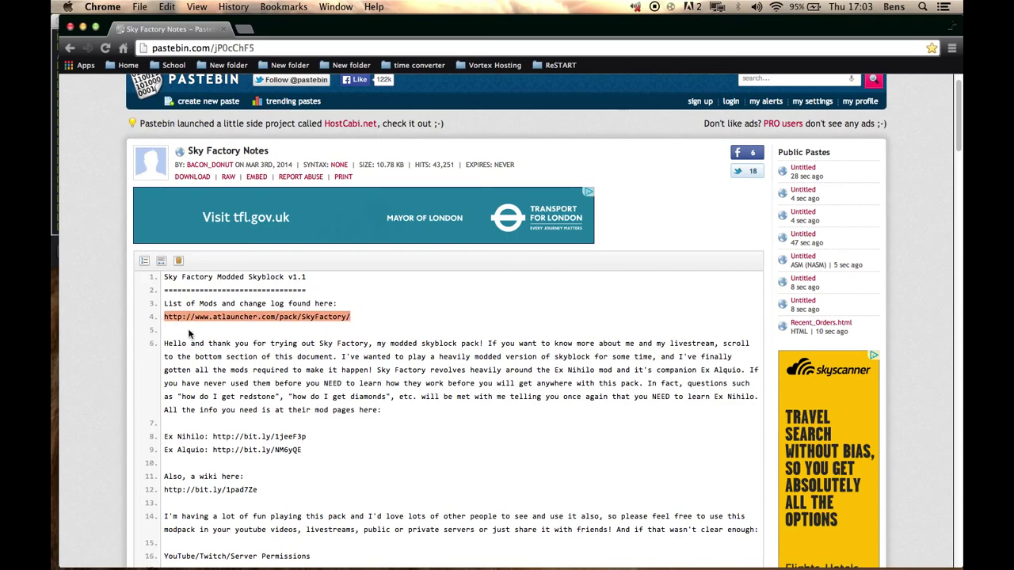
click(293, 336)
Step: Read the YouTube/Twitch/Server Permissions section and the notes that follow it, and return to the start of the page
scroll(320, 339, down, 5)
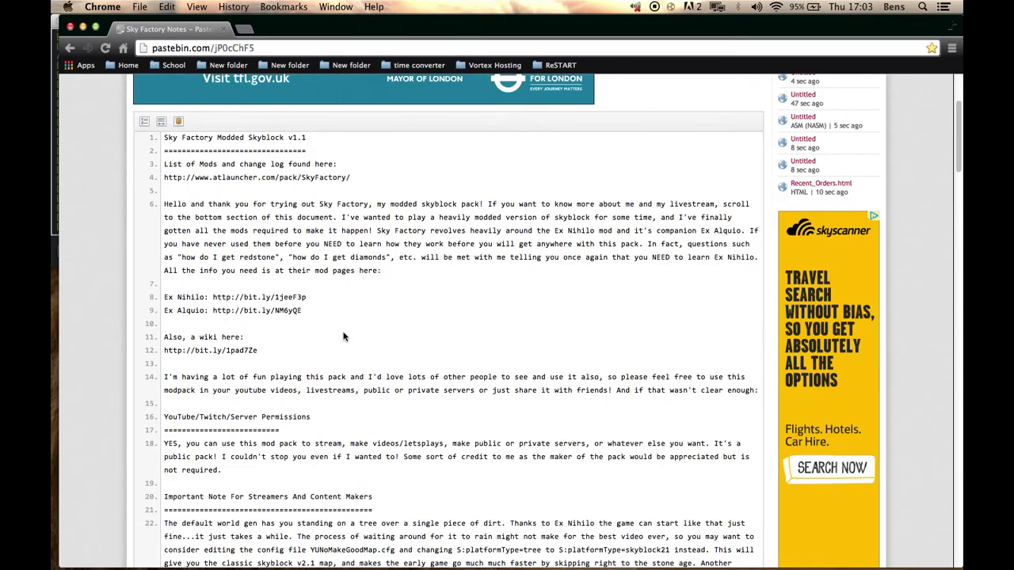
scroll(343, 336, down, 1)
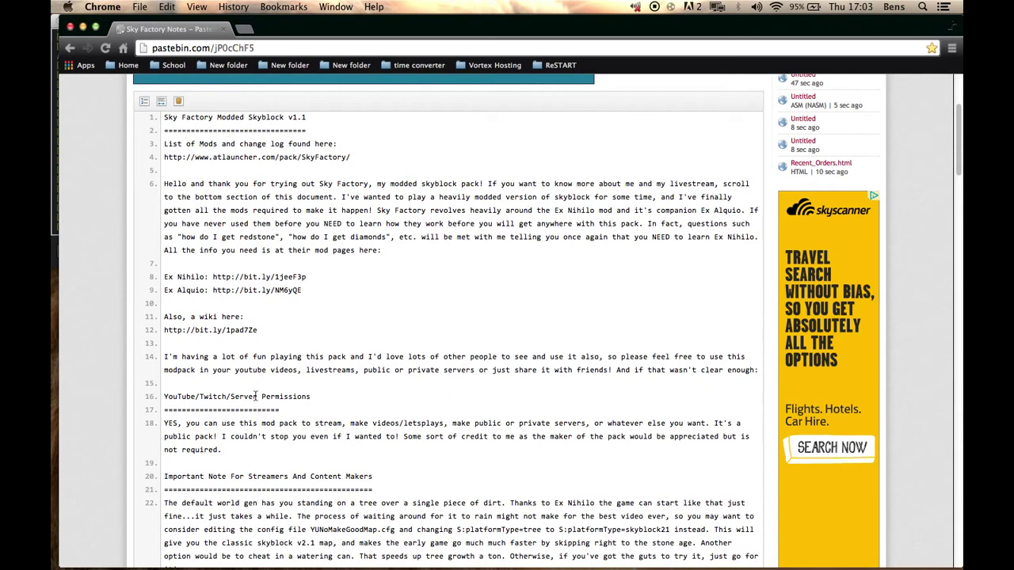
scroll(234, 397, down, 1)
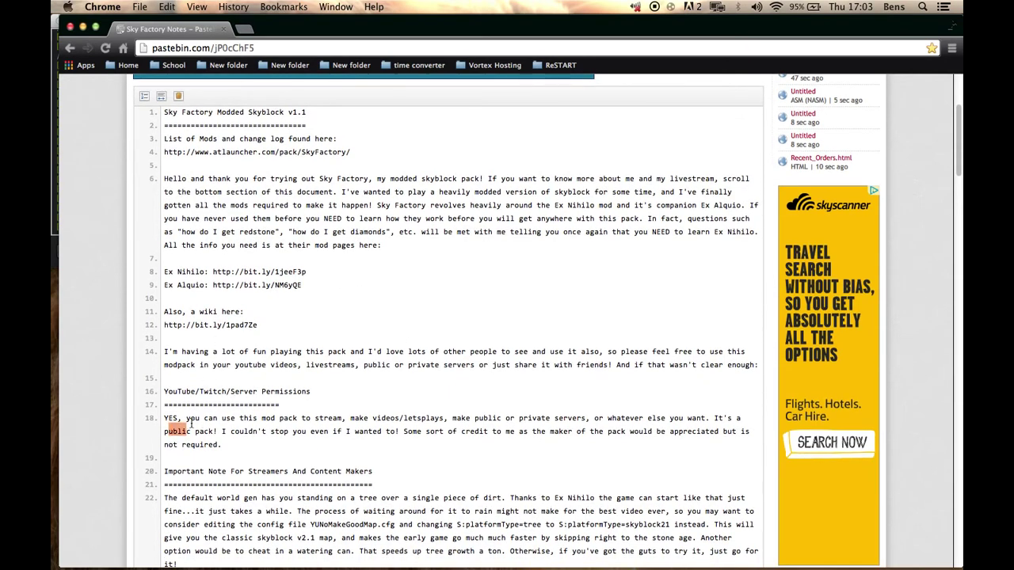
drag(171, 427, 166, 391)
click(502, 432)
click(350, 420)
scroll(452, 414, down, 5)
drag(687, 262, 351, 262)
click(563, 394)
scroll(468, 284, up, 10)
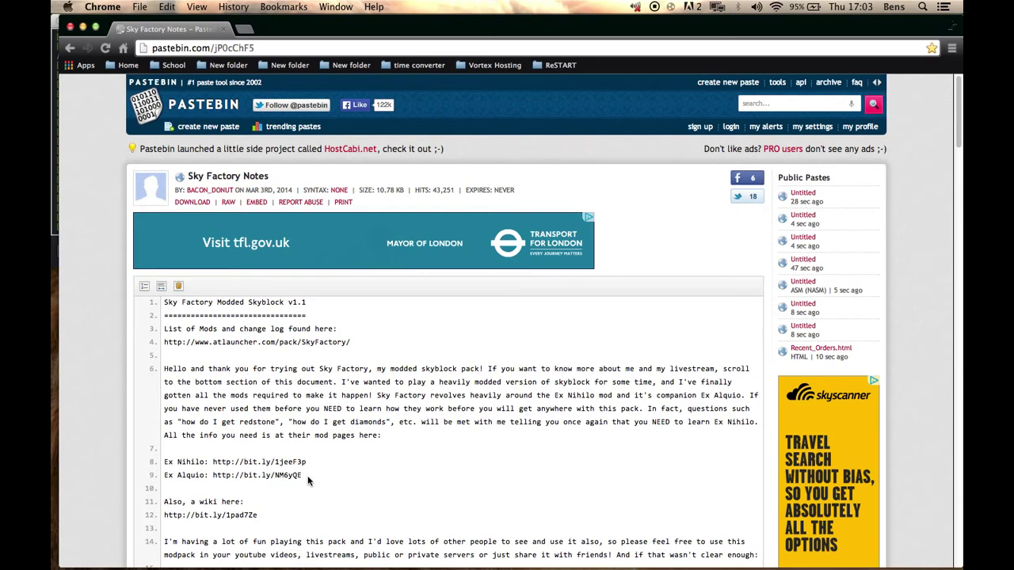
Step: Examine the wiki link and the Ex Nihilo and Ex Alquio mod page links in the Sky Factory notes, highlighting the wiki and Ex Alquio addresses
scroll(293, 511, down, 7)
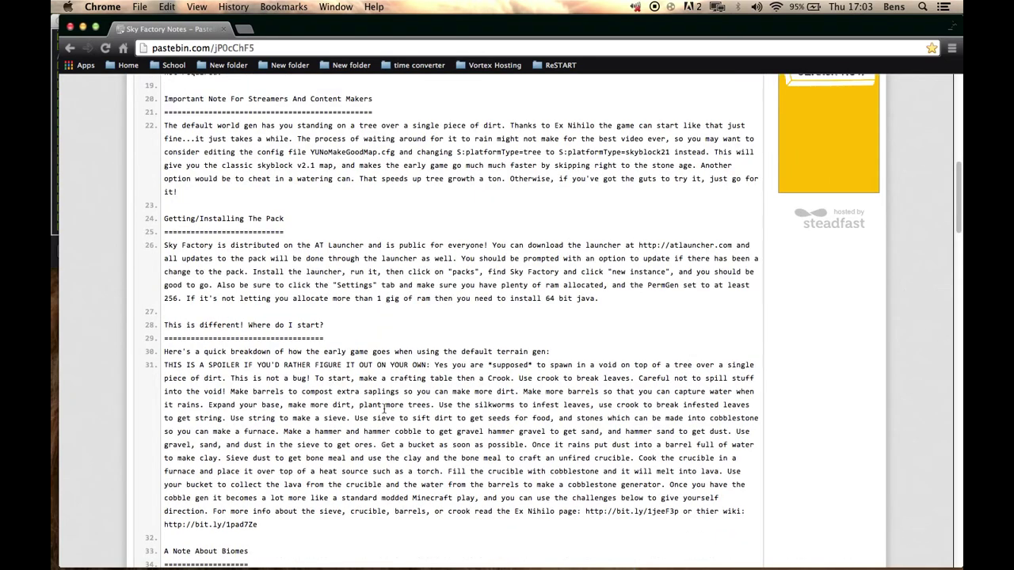
scroll(317, 241, up, 8)
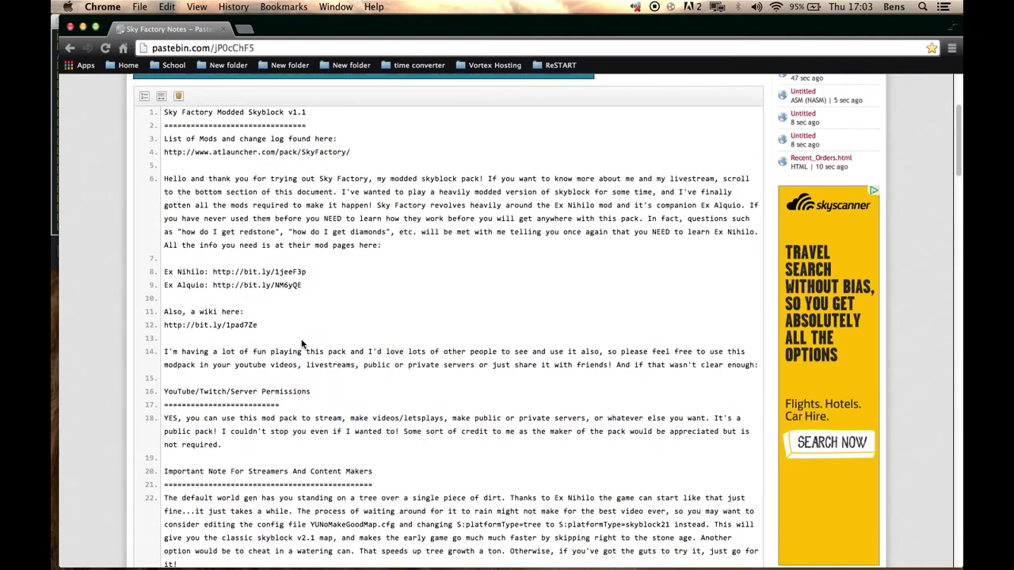
drag(259, 326, 169, 326)
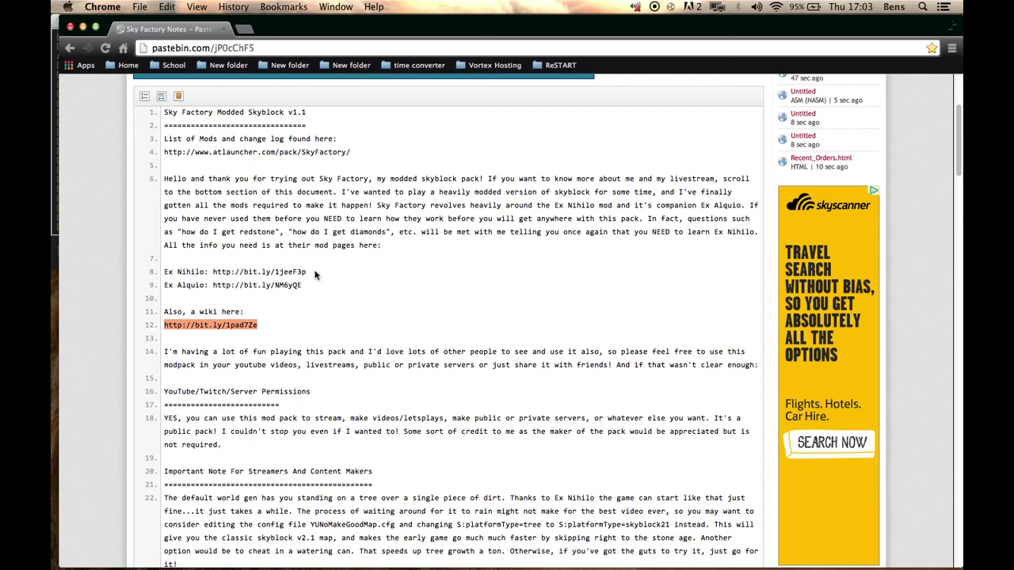
drag(307, 286, 208, 285)
click(220, 291)
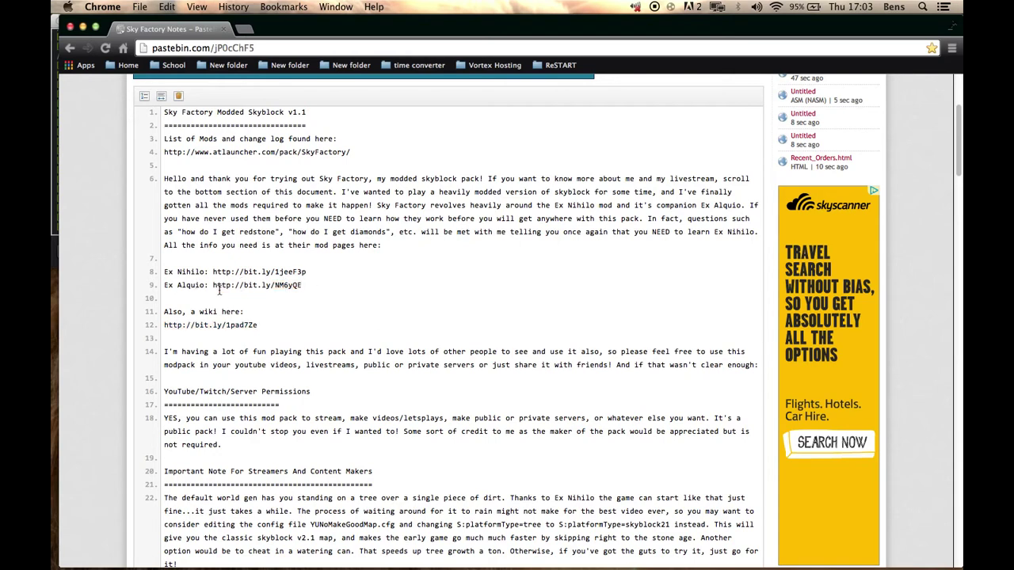
drag(301, 285, 213, 287)
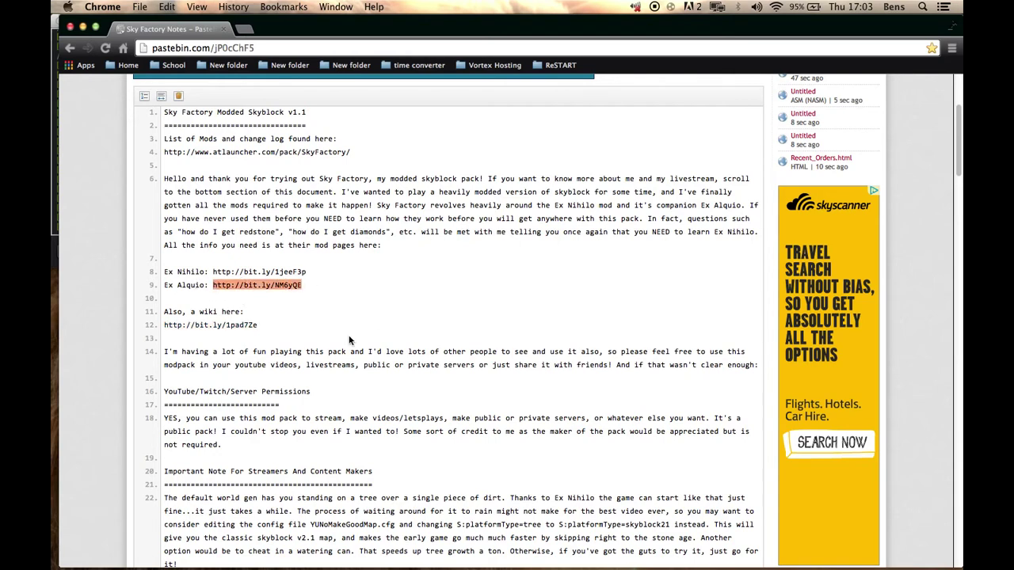
click(350, 340)
Step: Read the notes from the streamer advice and pack installation through the early-game breakdown and biomes to the Tier 1 list of Sky Factory Challenges
scroll(412, 329, down, 5)
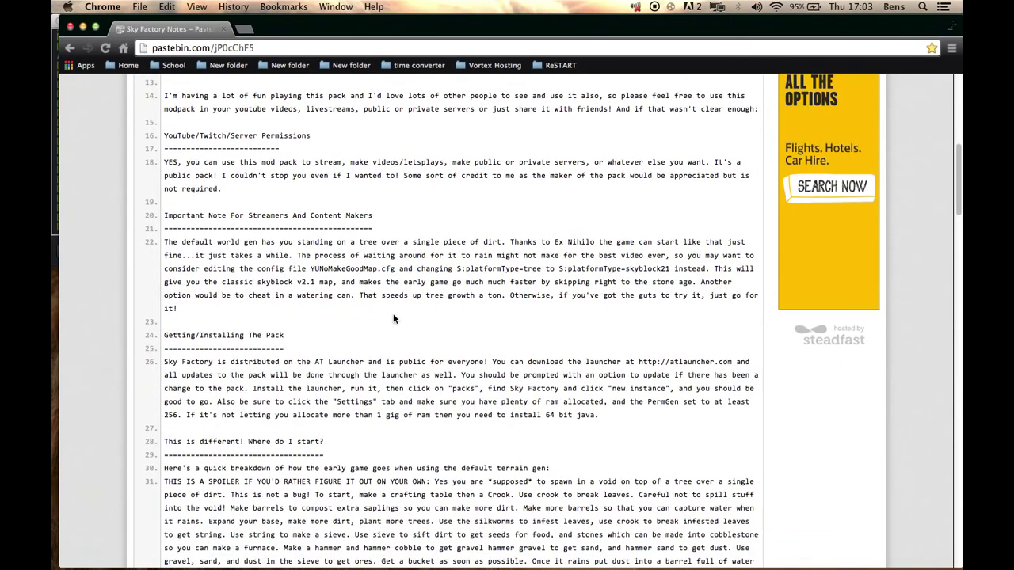
scroll(336, 325, down, 2)
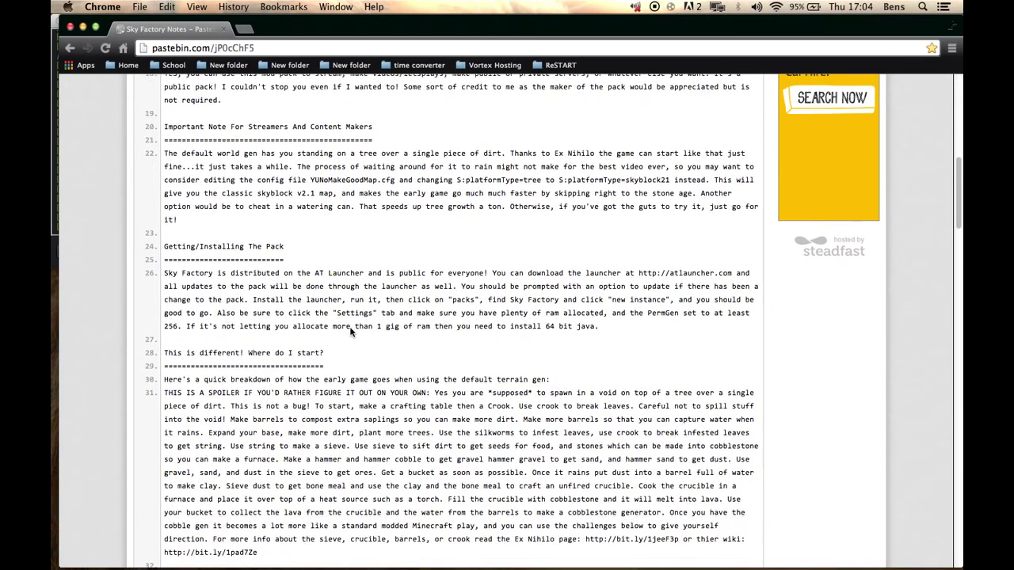
scroll(351, 331, down, 1)
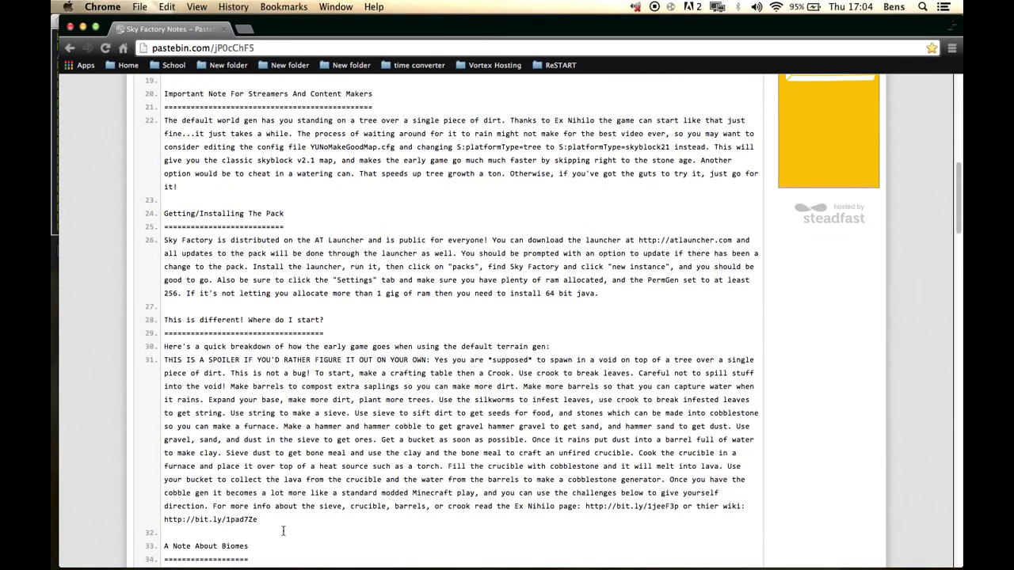
drag(282, 531, 461, 310)
click(458, 328)
scroll(470, 481, down, 2)
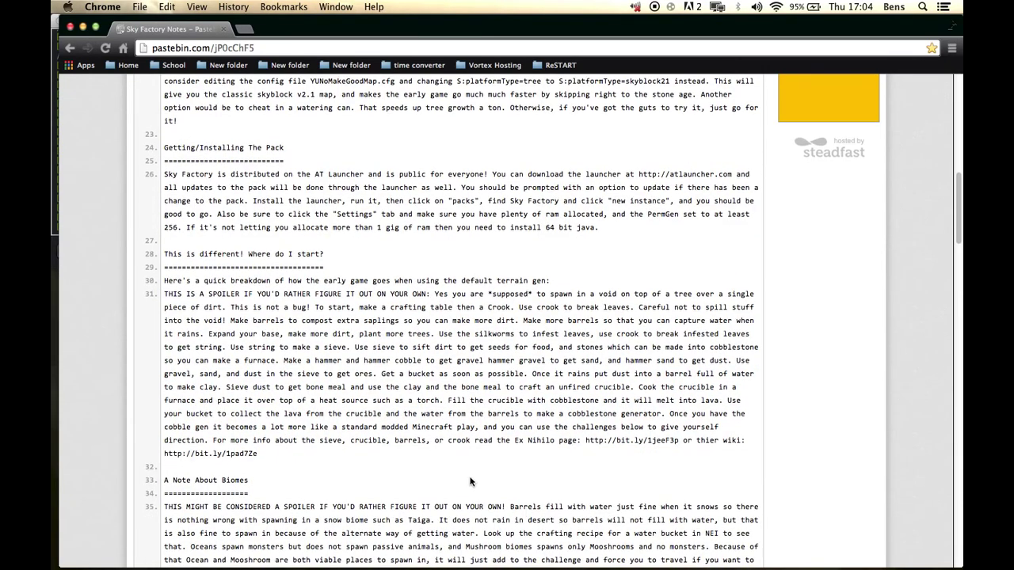
scroll(476, 472, down, 8)
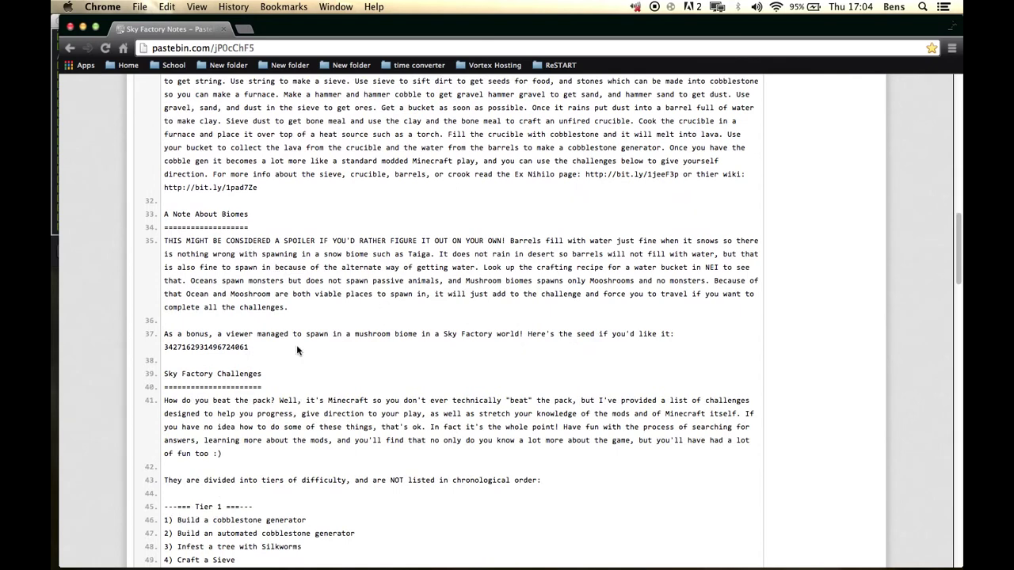
scroll(509, 275, down, 7)
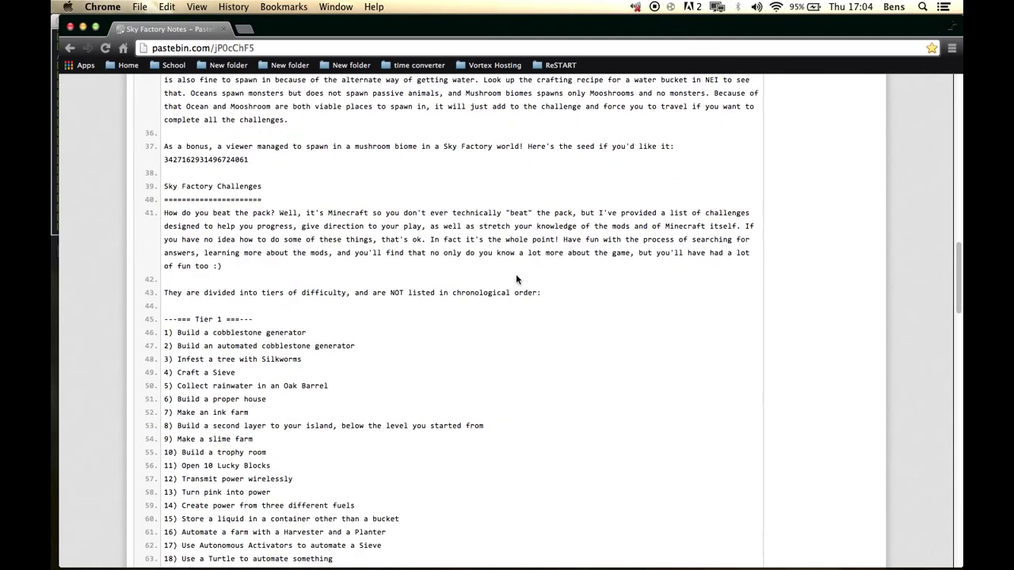